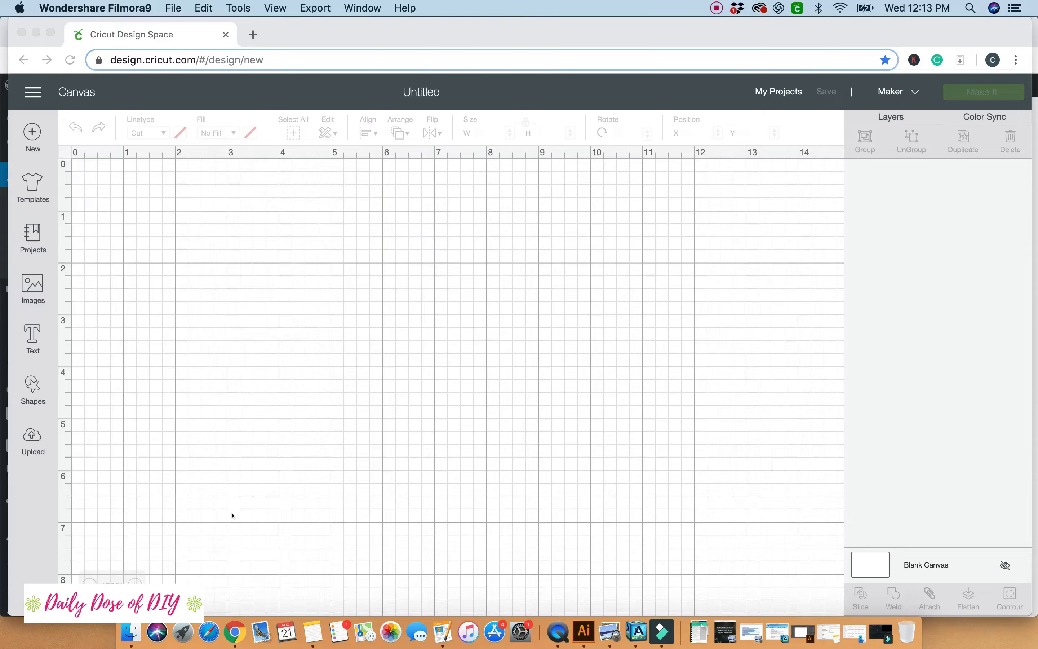
Add the text "Hello", move it to the upper middle of the canvas and enlarge it to about 5.7 inches wide
{"action": "left_click", "coordinate": [31, 342]}
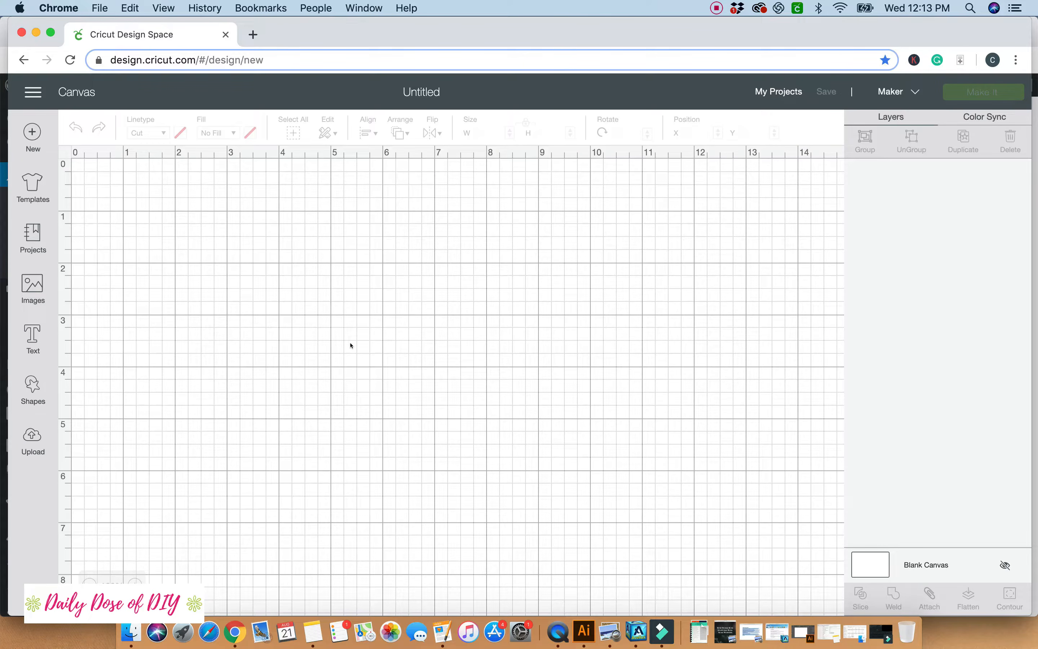
{"action": "left_click", "coordinate": [33, 339]}
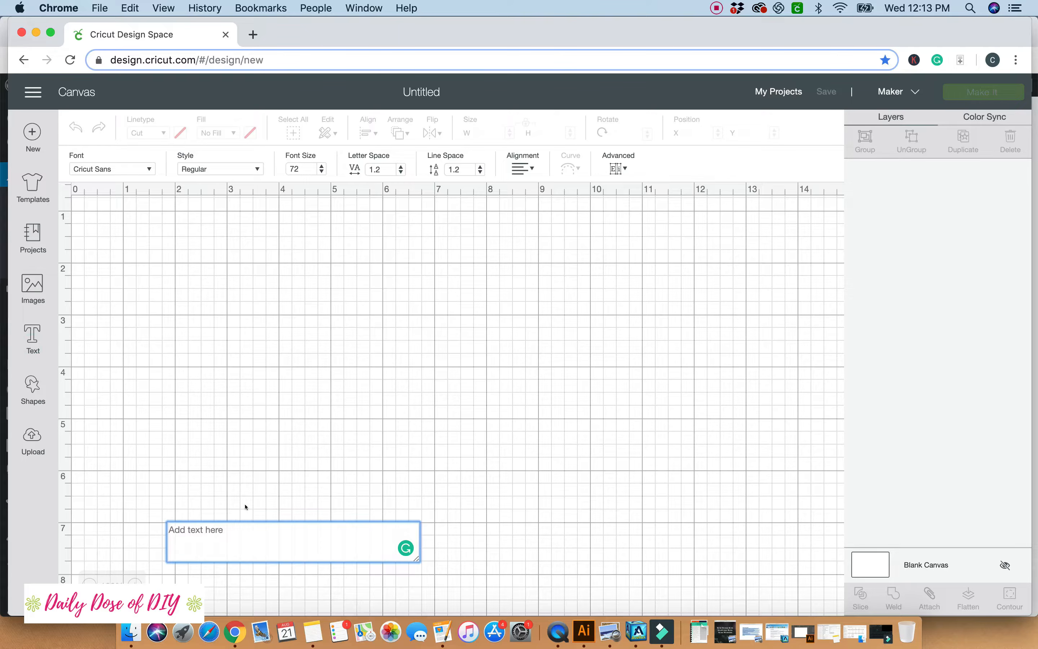
{"action": "type", "text": "Hello"}
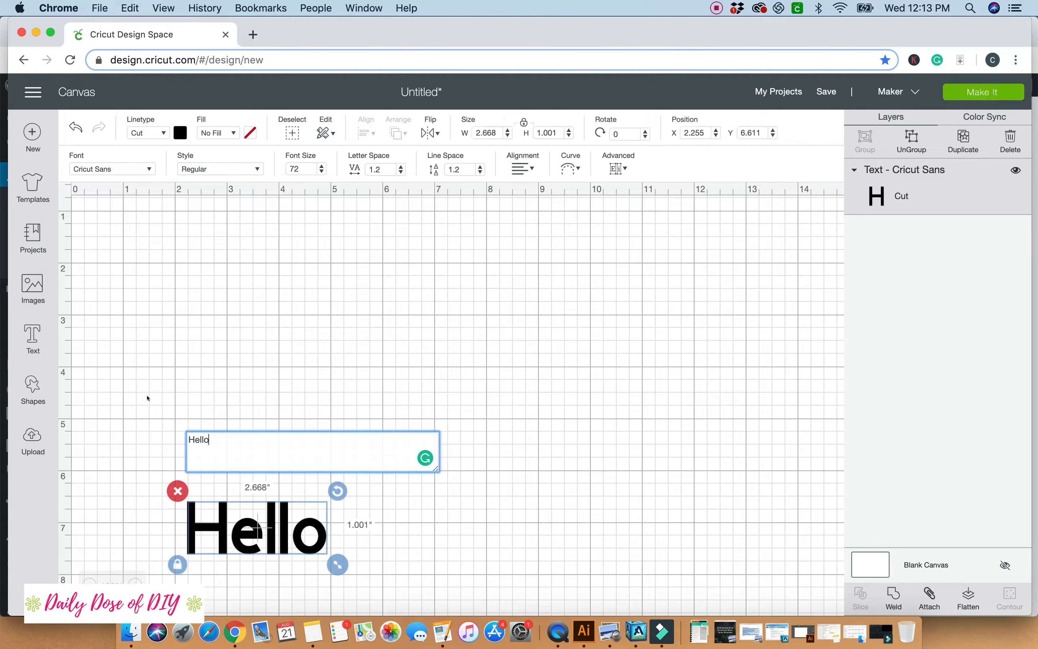
{"action": "left_click_drag", "start_coordinate": [232, 537], "coordinate": [298, 321]}
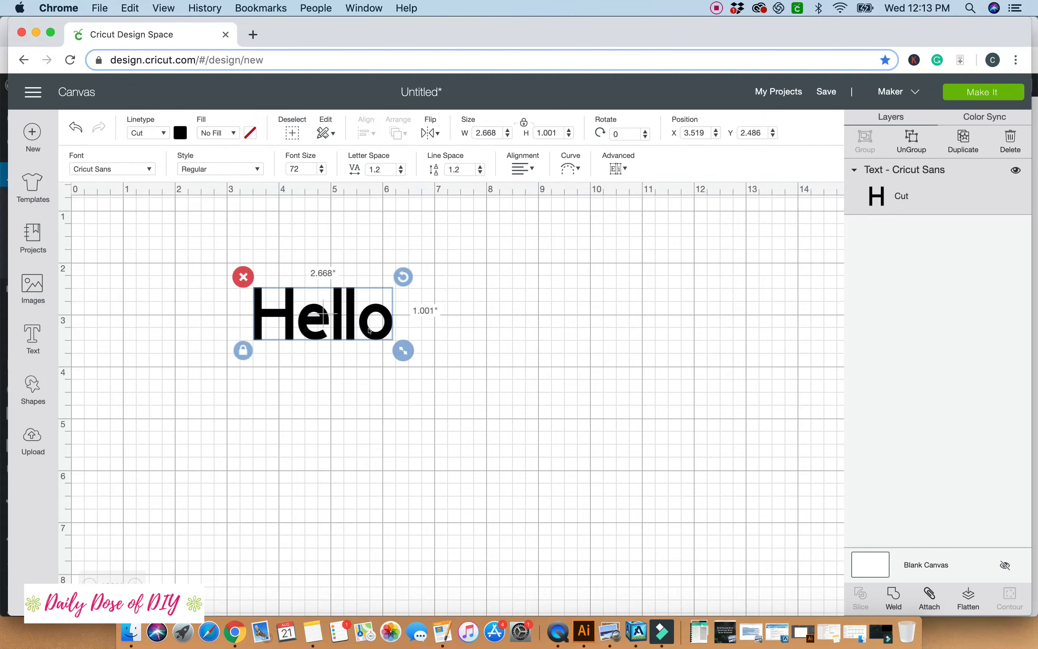
{"action": "left_click_drag", "start_coordinate": [407, 350], "coordinate": [560, 410]}
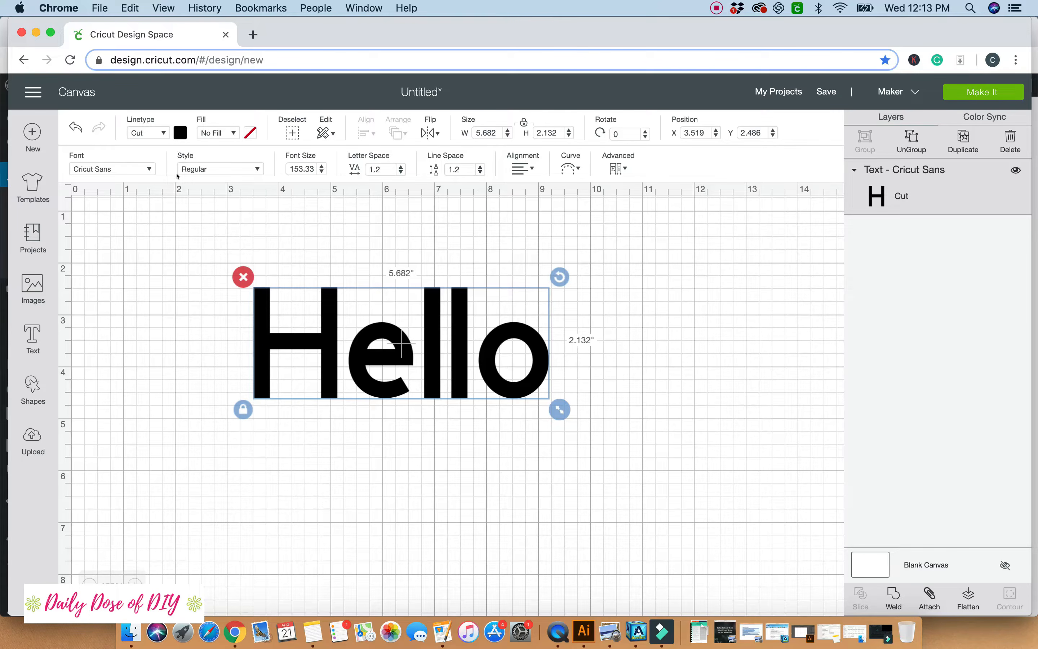
Change the "Hello" text to the system font A&S Speedway
{"action": "left_click", "coordinate": [147, 169]}
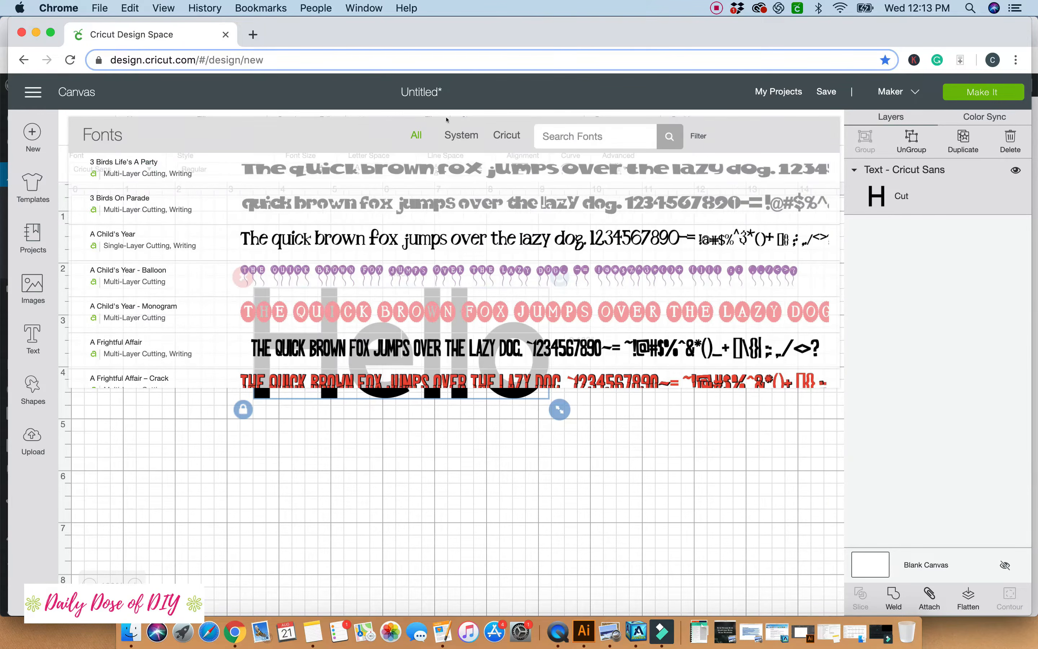
{"action": "left_click", "coordinate": [444, 138]}
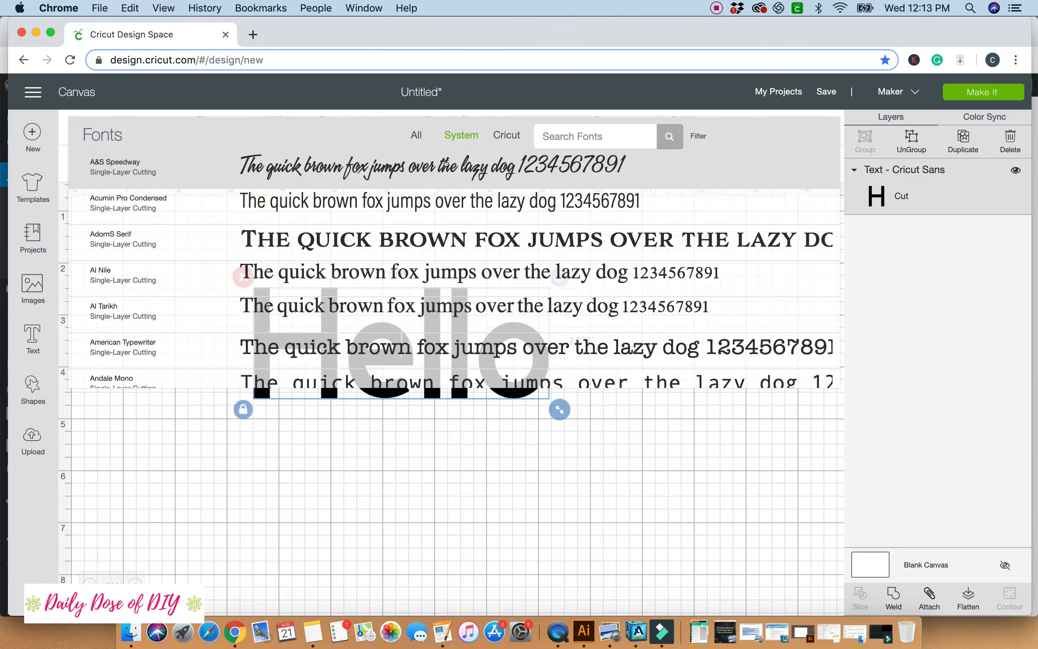
{"action": "left_click", "coordinate": [446, 163]}
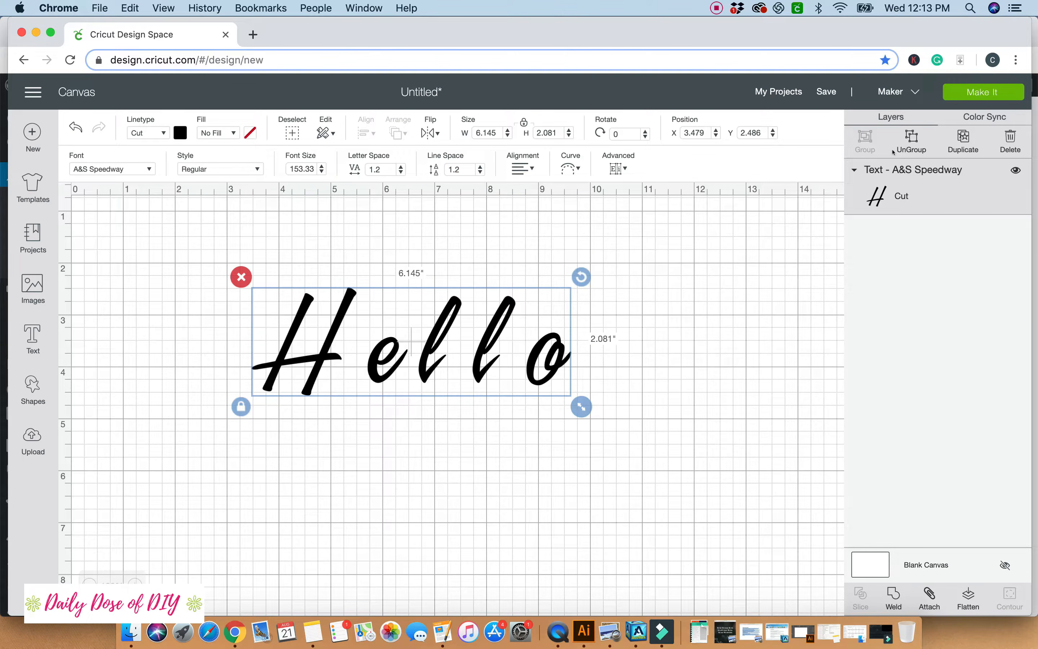
Ungroup the "Hello" text and move its letters together so that they overlap as connected script
{"action": "left_click", "coordinate": [905, 142]}
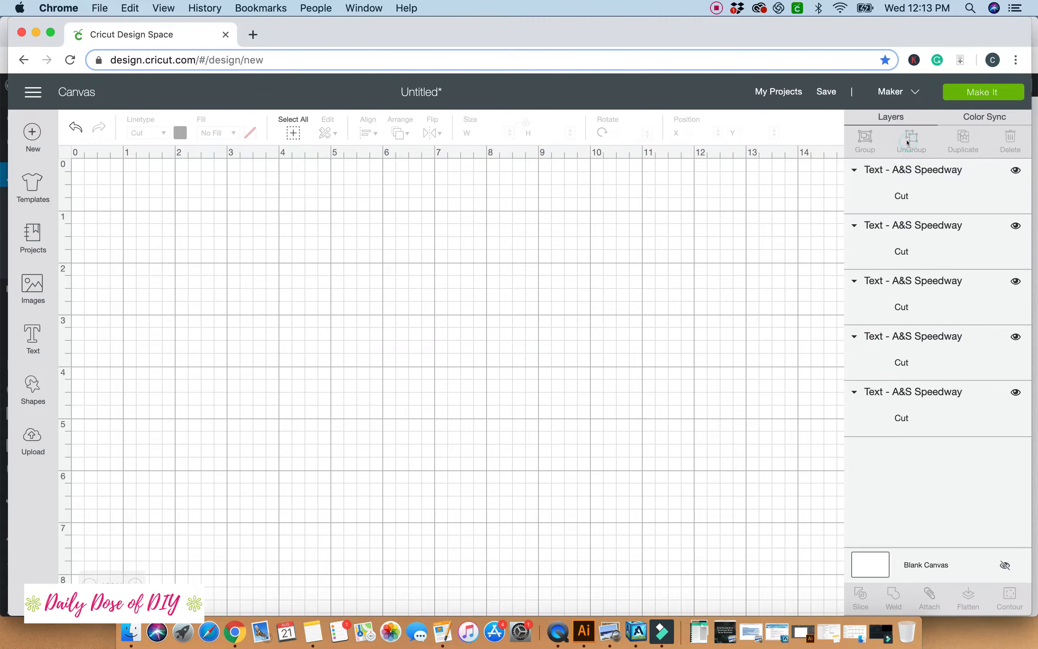
{"action": "left_click", "coordinate": [437, 341]}
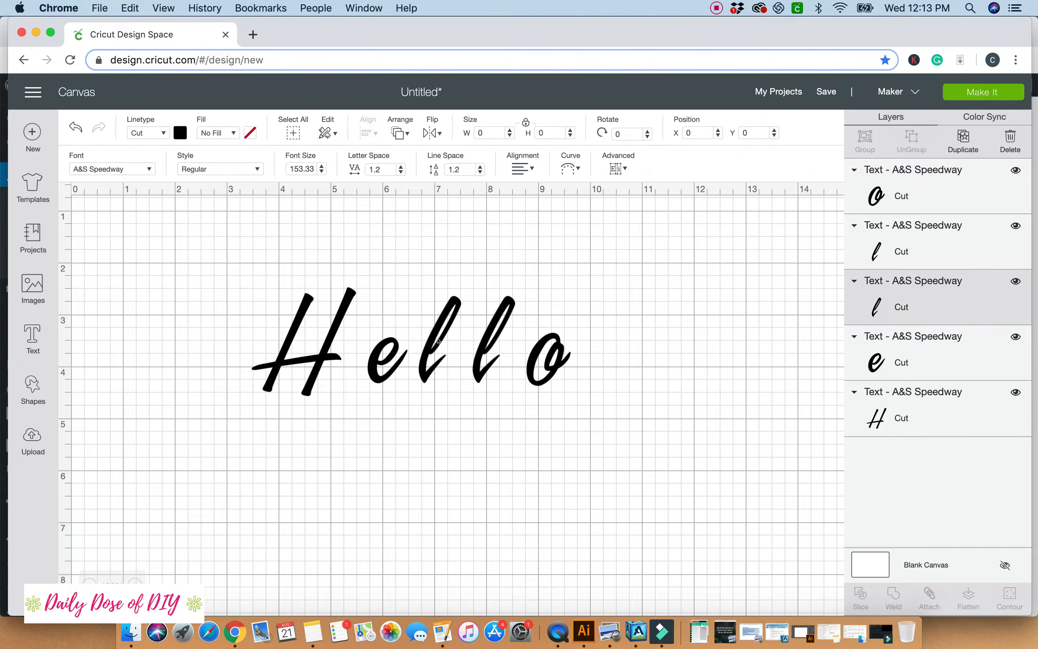
{"action": "left_click_drag", "start_coordinate": [437, 341], "coordinate": [419, 341]}
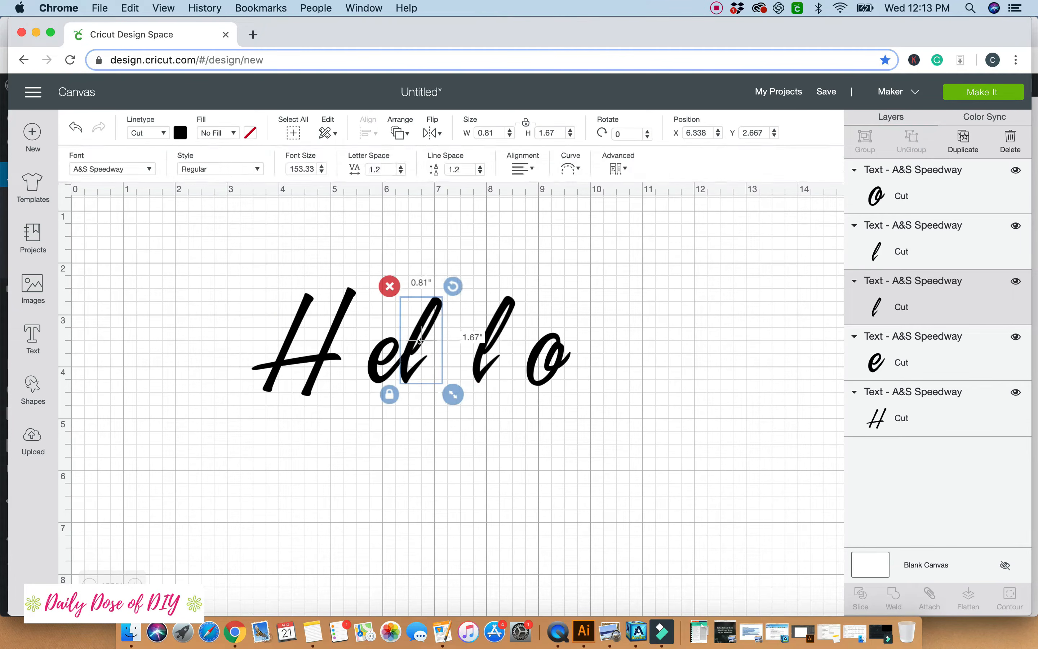
{"action": "left_click_drag", "start_coordinate": [496, 332], "coordinate": [444, 335]}
{"action": "left_click_drag", "start_coordinate": [551, 345], "coordinate": [468, 345]}
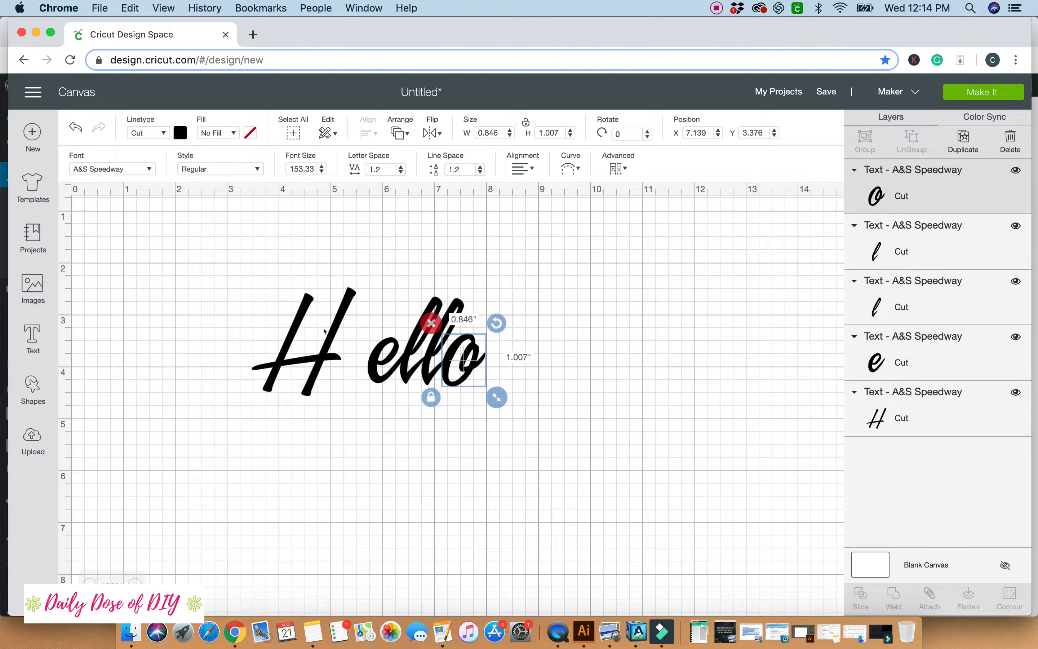
{"action": "left_click_drag", "start_coordinate": [326, 331], "coordinate": [347, 325]}
{"action": "left_click", "coordinate": [345, 477]}
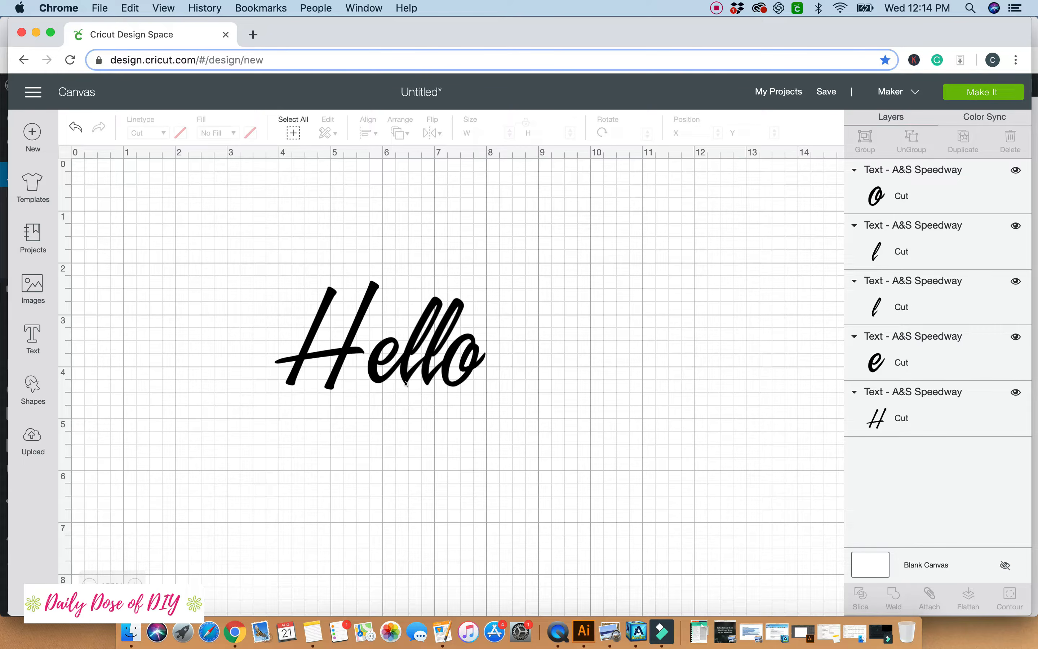
Color the letter e light purple, the first l light yellow and the second l orange
{"action": "left_click", "coordinate": [377, 368]}
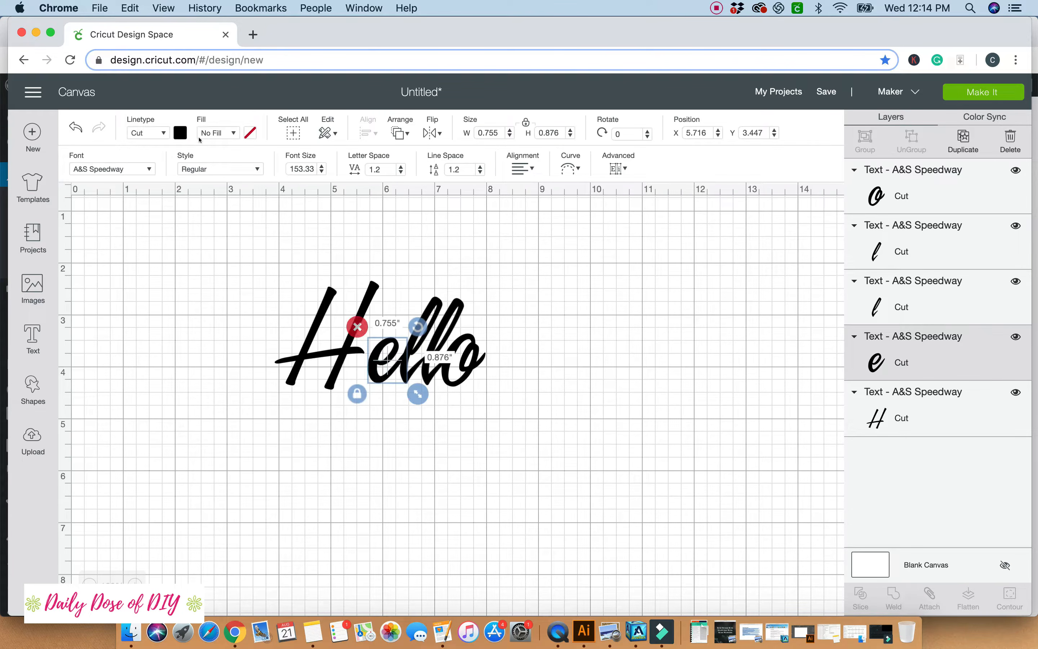
{"action": "left_click", "coordinate": [179, 133]}
{"action": "left_click", "coordinate": [213, 210]}
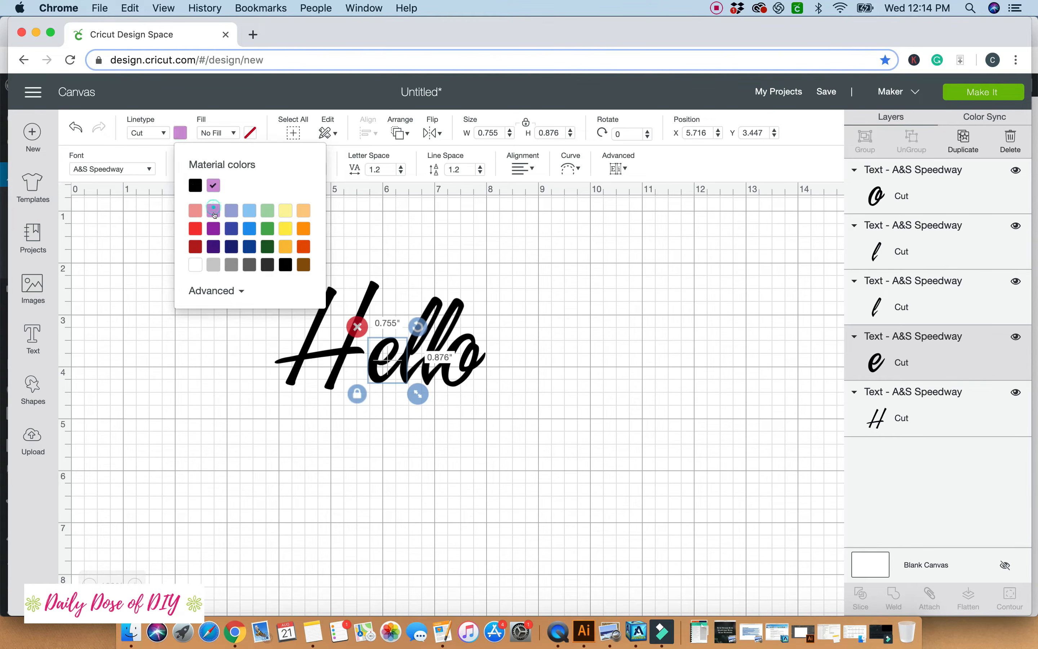
{"action": "left_click", "coordinate": [436, 311]}
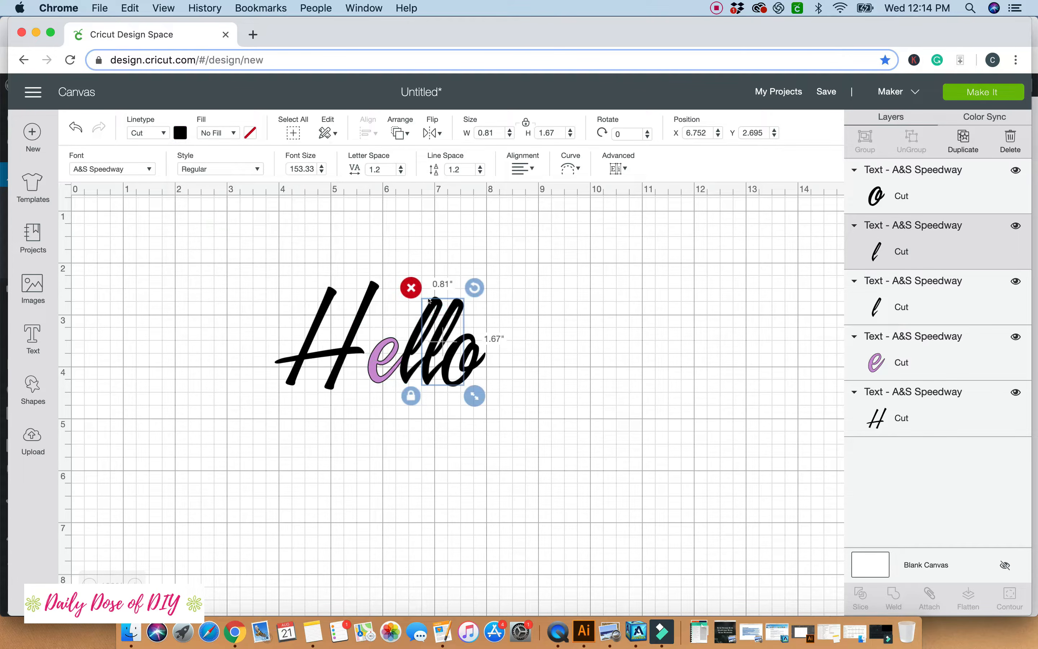
{"action": "left_click", "coordinate": [411, 341]}
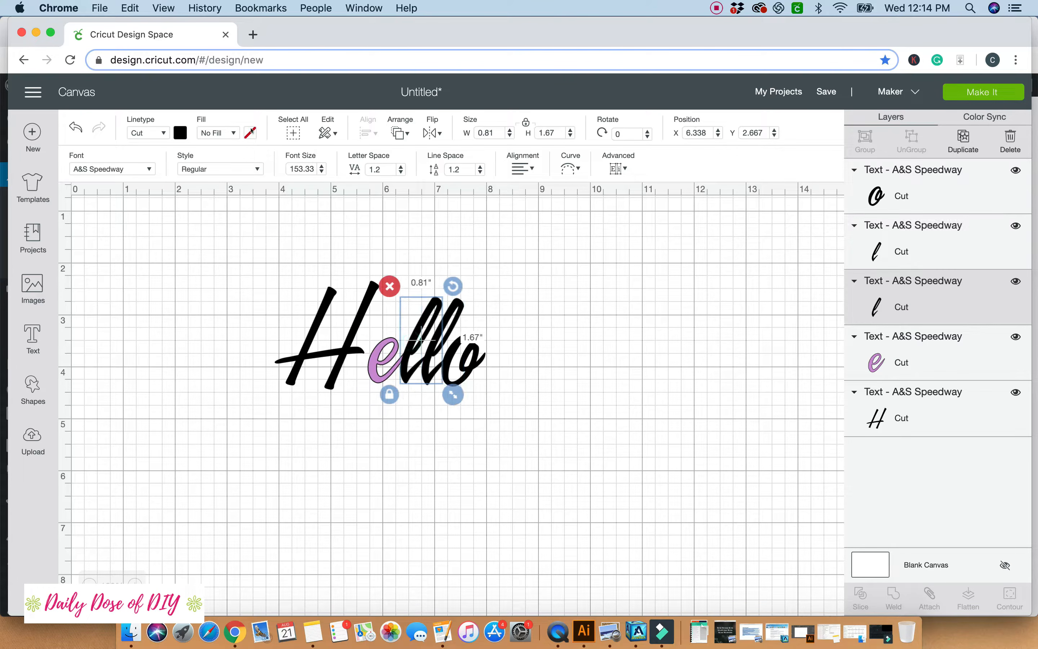
{"action": "left_click", "coordinate": [182, 132]}
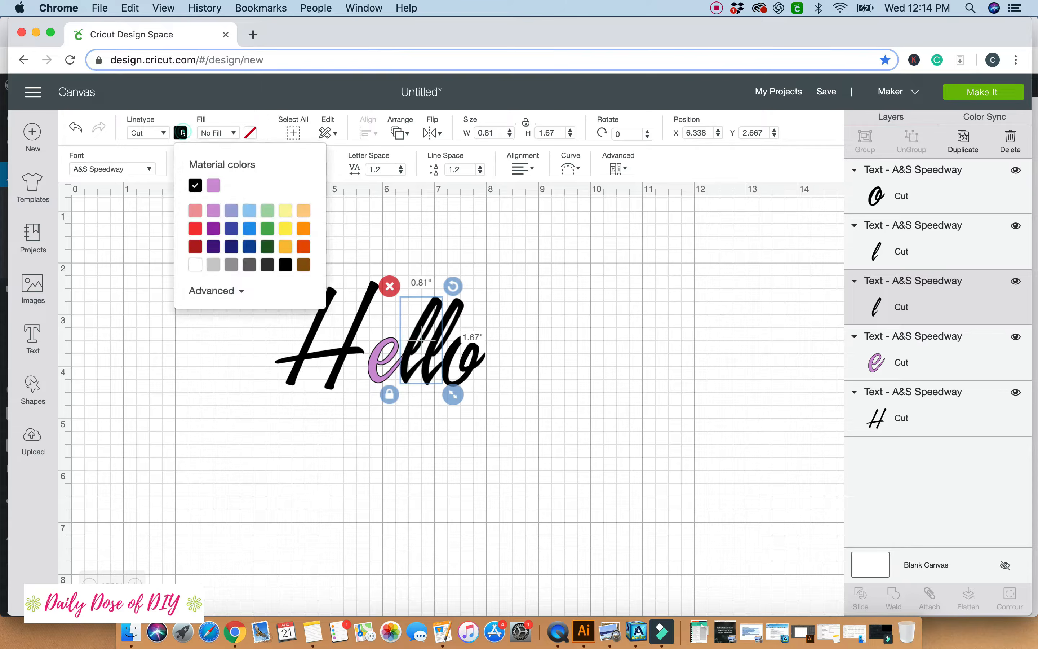
{"action": "left_click", "coordinate": [285, 210]}
{"action": "left_click", "coordinate": [464, 317]}
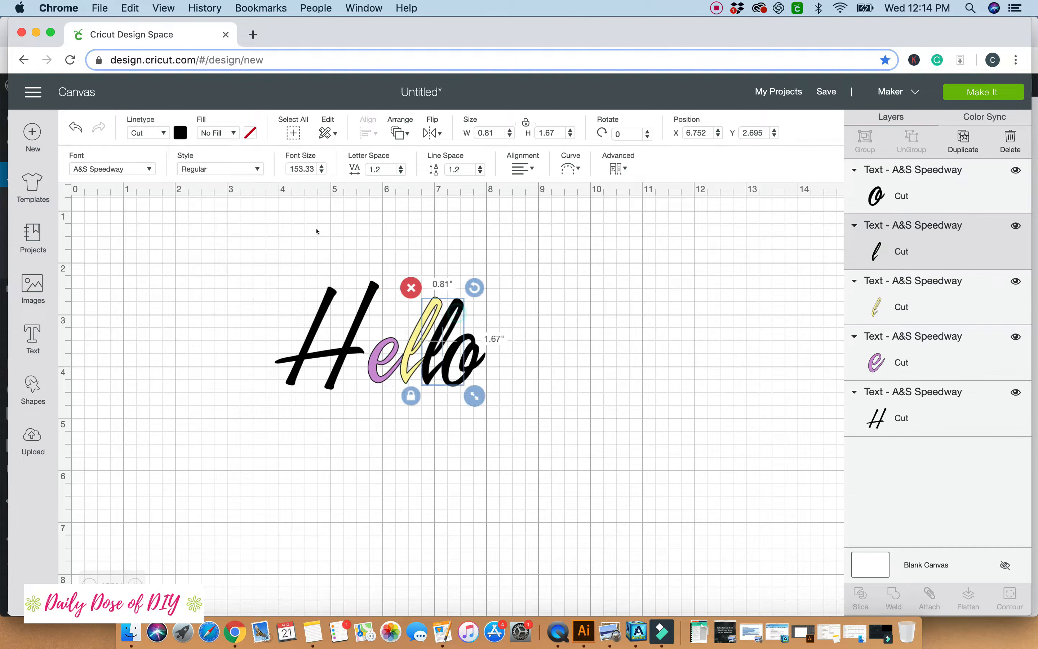
{"action": "left_click", "coordinate": [181, 134]}
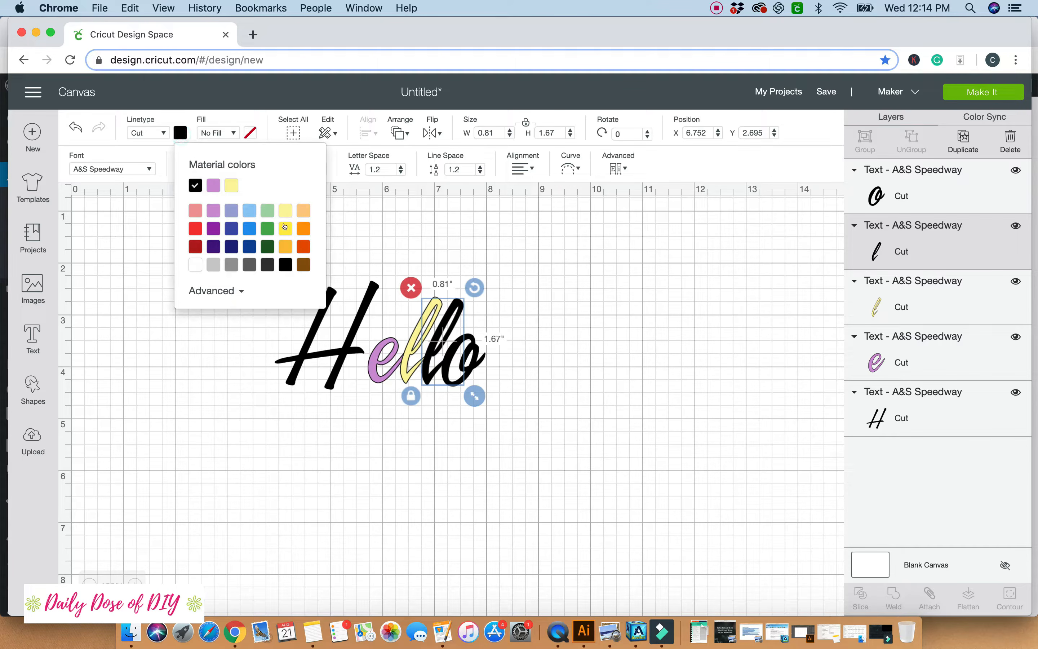
{"action": "left_click", "coordinate": [303, 228]}
{"action": "left_click", "coordinate": [331, 452]}
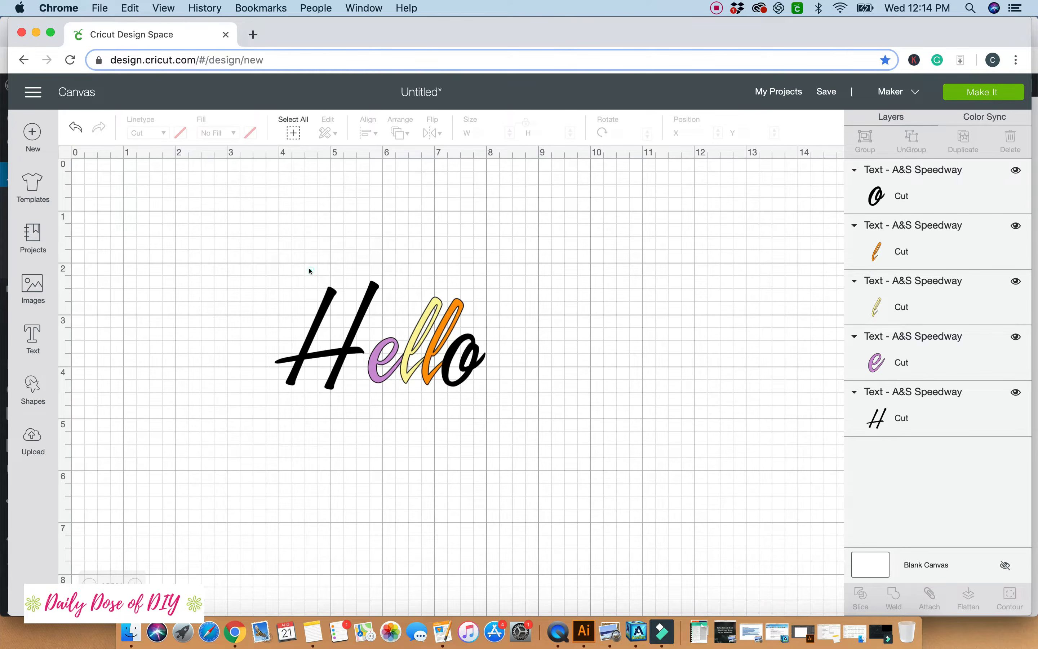
Weld all the "Hello" letters into a single shape and color it light yellow
{"action": "left_click_drag", "start_coordinate": [309, 270], "coordinate": [496, 420]}
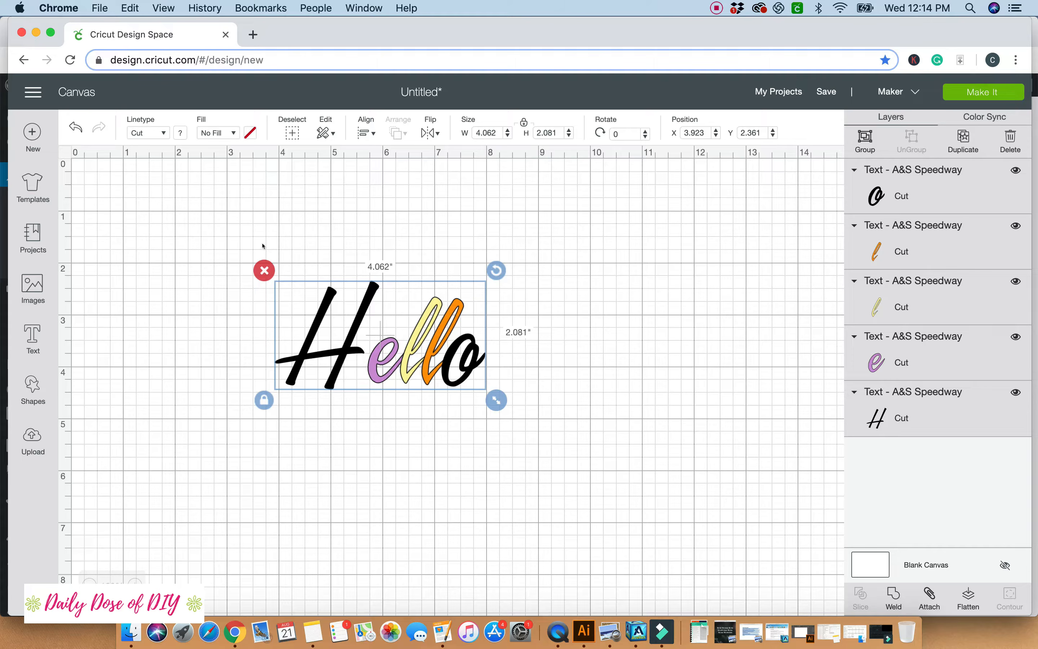
{"action": "left_click", "coordinate": [887, 605]}
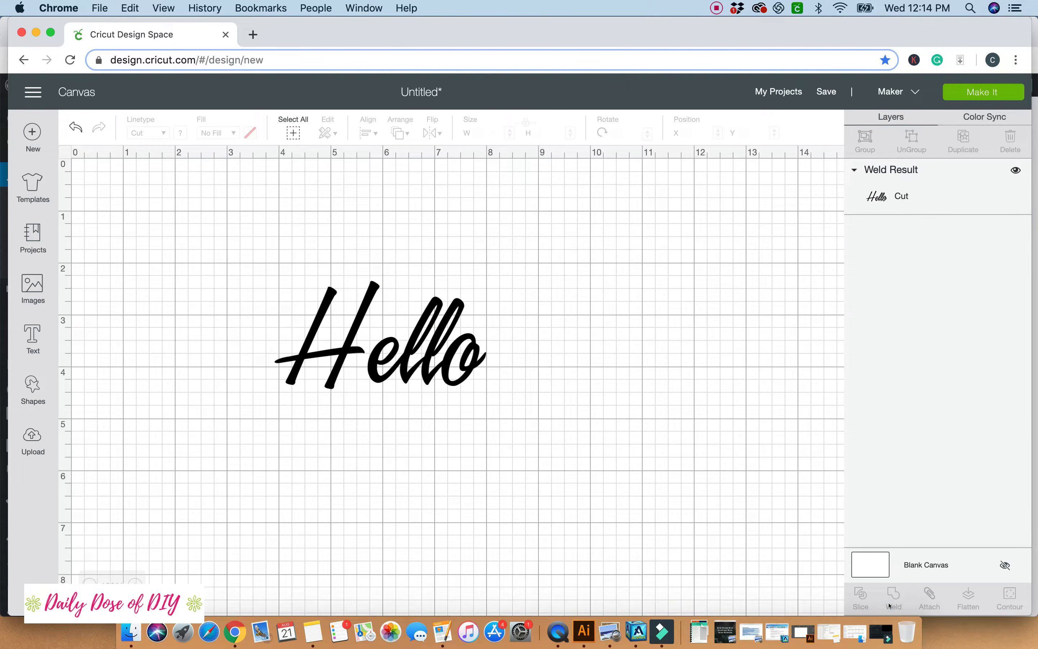
{"action": "left_click", "coordinate": [410, 347]}
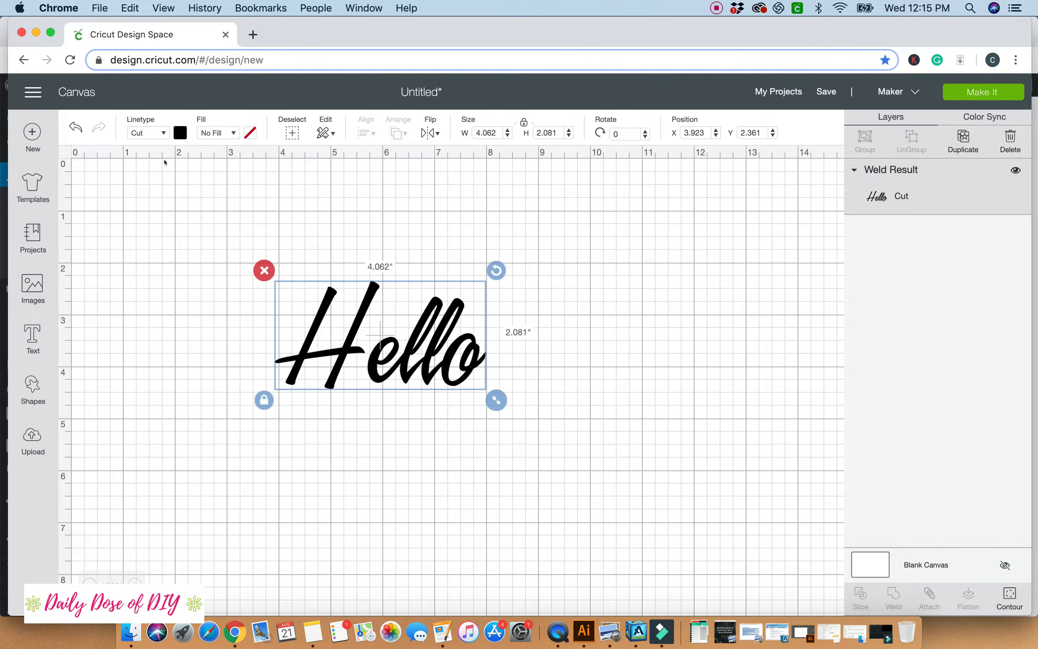
{"action": "left_click", "coordinate": [181, 133]}
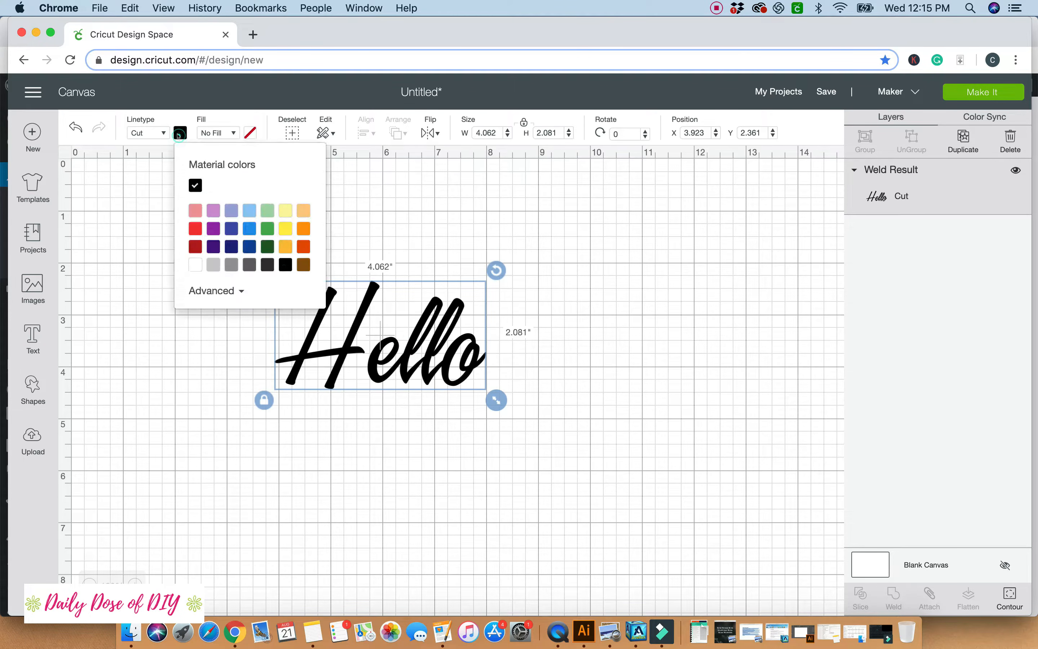
{"action": "left_click", "coordinate": [285, 210]}
Move the welded "Hello" up and to the right, to about X 7.3 and Y 0.7
{"action": "left_click_drag", "start_coordinate": [399, 374], "coordinate": [420, 300]}
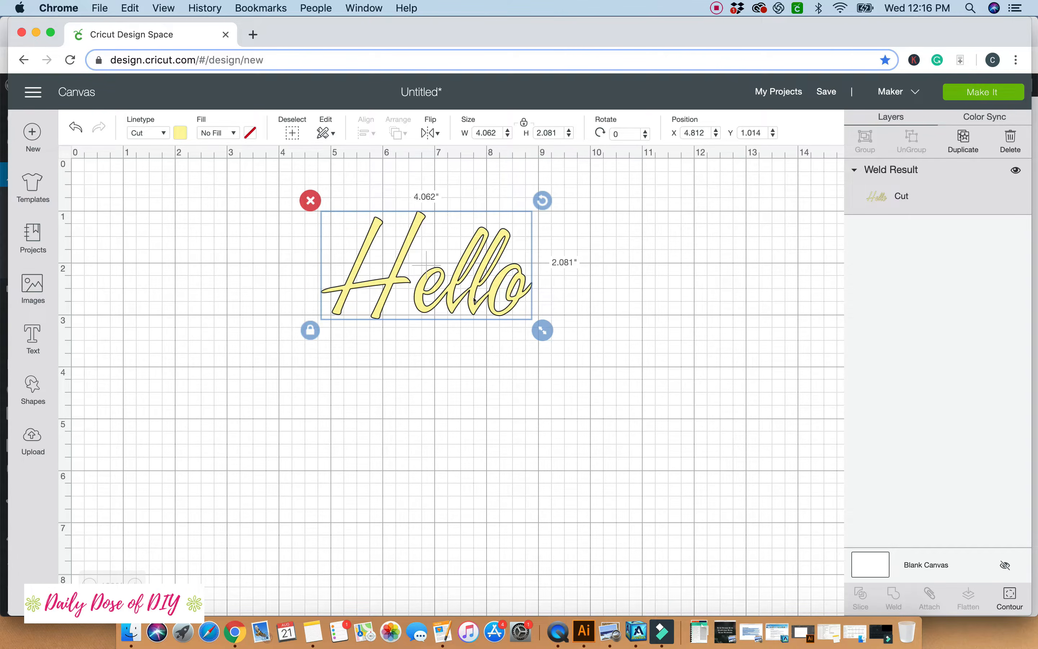
{"action": "left_click_drag", "start_coordinate": [478, 271], "coordinate": [510, 306]}
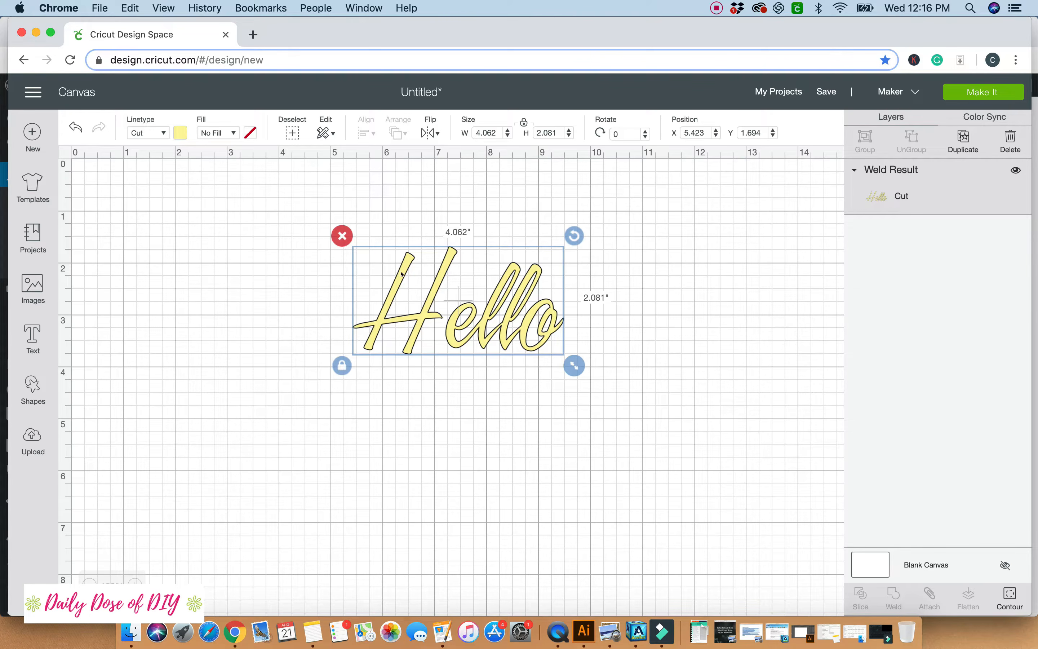
{"action": "left_click_drag", "start_coordinate": [405, 300], "coordinate": [504, 247]}
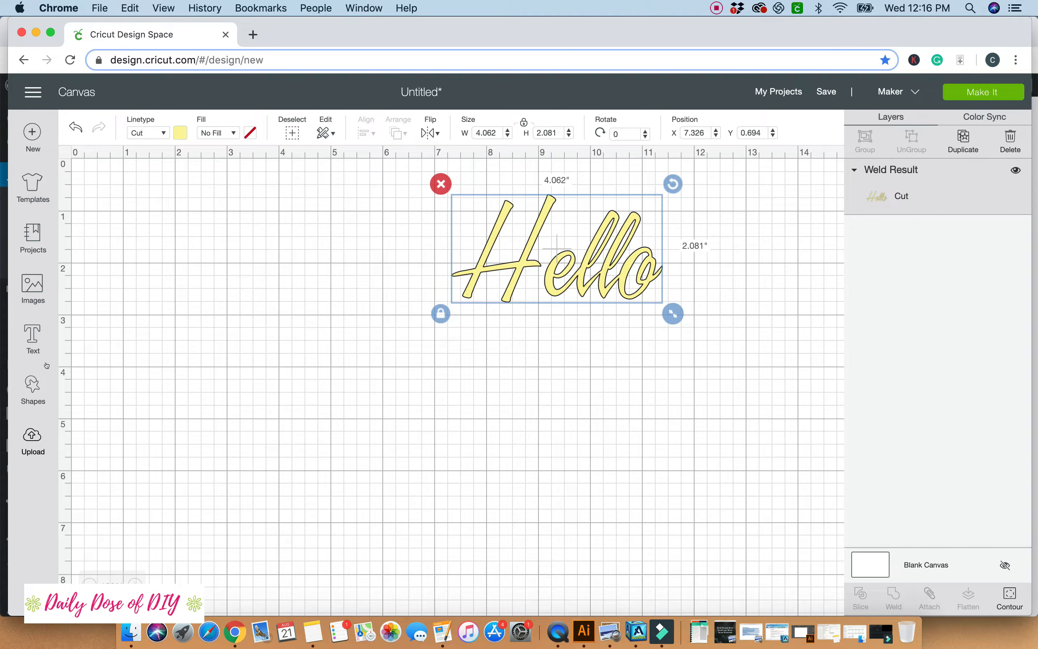
Add a second "Hello" text, enlarge it to about 6.4 inches wide and place it below the yellow word
{"action": "left_click", "coordinate": [33, 339]}
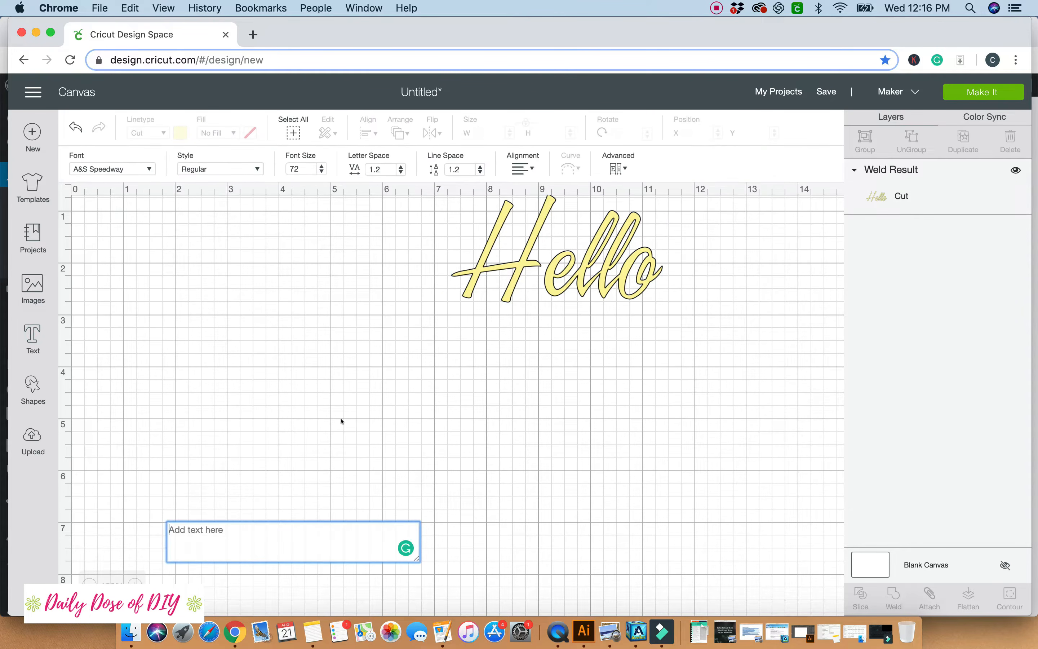
{"action": "type", "text": "He"}
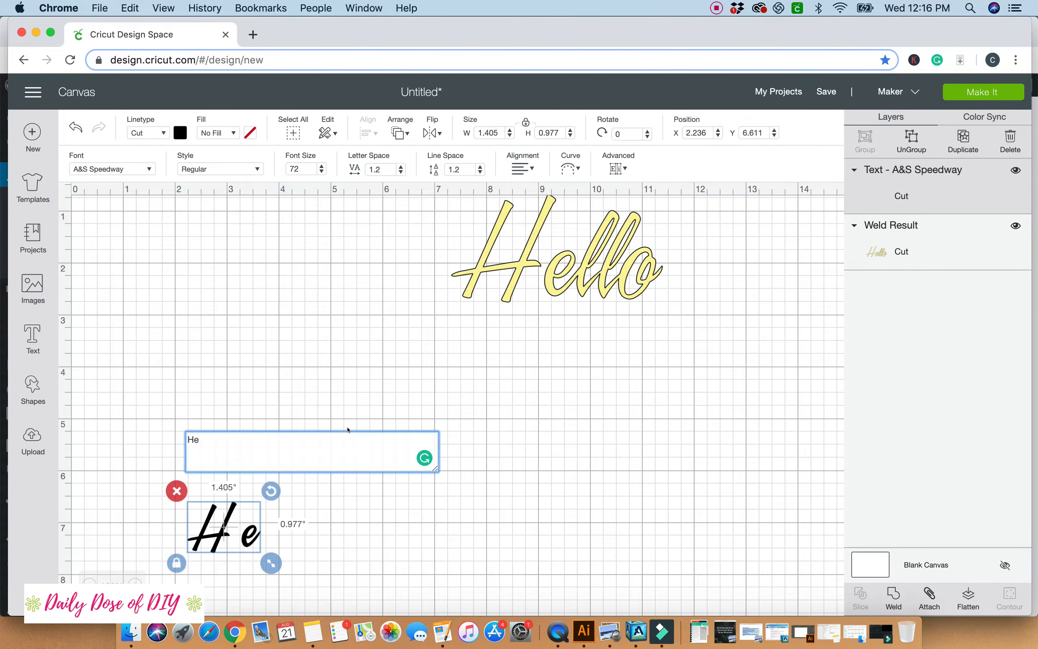
{"action": "type", "text": "llo"}
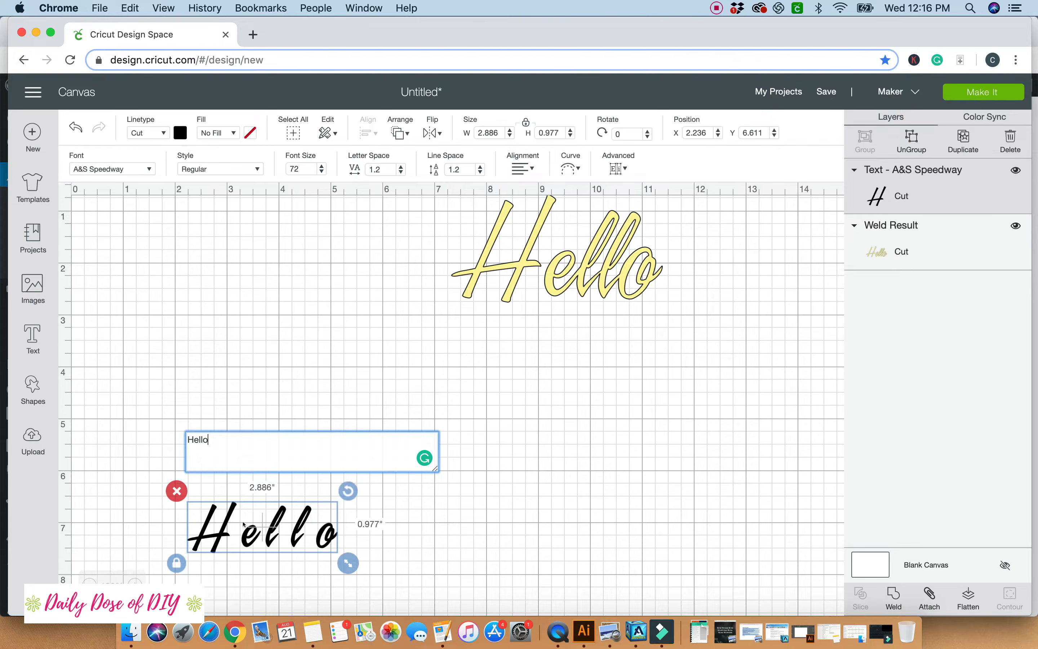
{"action": "left_click_drag", "start_coordinate": [243, 525], "coordinate": [297, 248]}
{"action": "left_click_drag", "start_coordinate": [270, 532], "coordinate": [292, 279]}
{"action": "left_click_drag", "start_coordinate": [369, 304], "coordinate": [544, 411]}
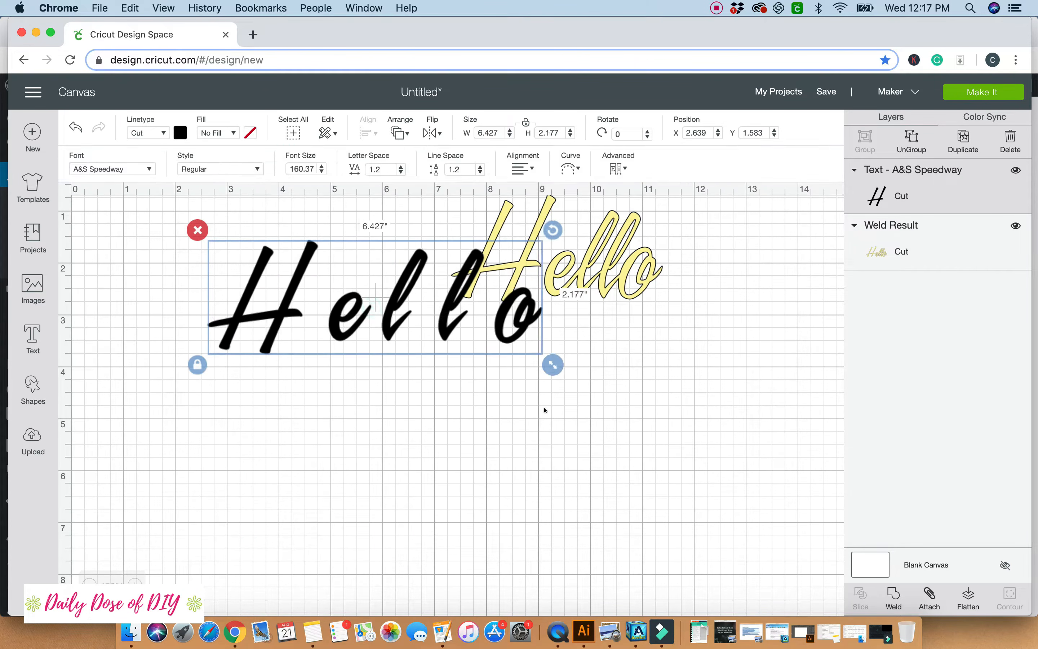
{"action": "left_click_drag", "start_coordinate": [396, 324], "coordinate": [357, 392]}
Ungroup the black "Hello" and move its lowercase letters together so that e, l, l and o overlap
{"action": "left_click", "coordinate": [909, 145]}
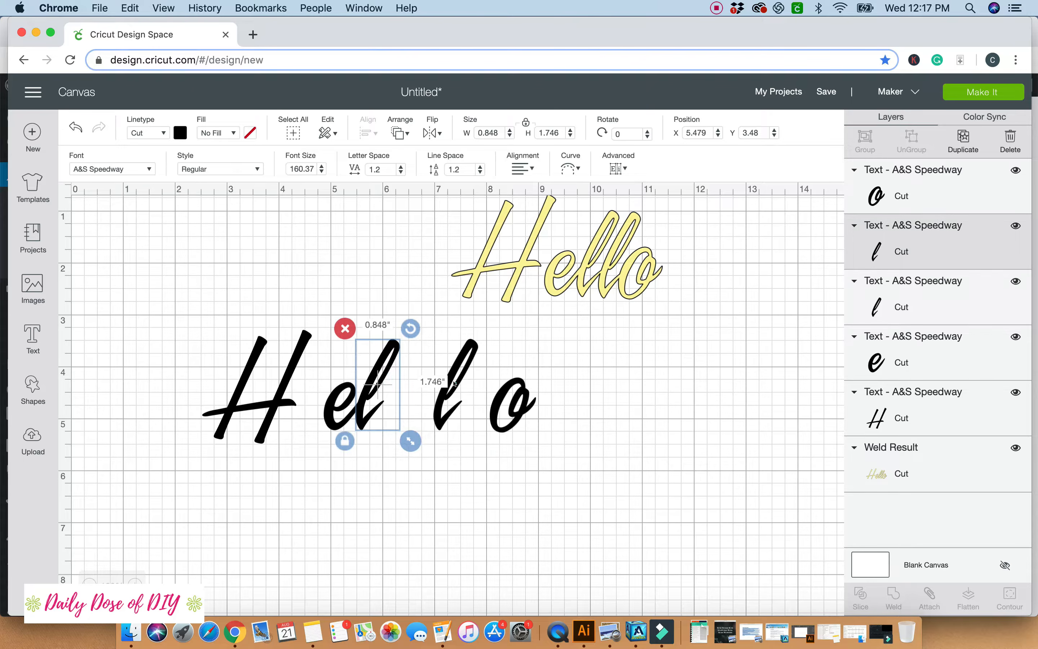
{"action": "left_click_drag", "start_coordinate": [455, 383], "coordinate": [400, 385]}
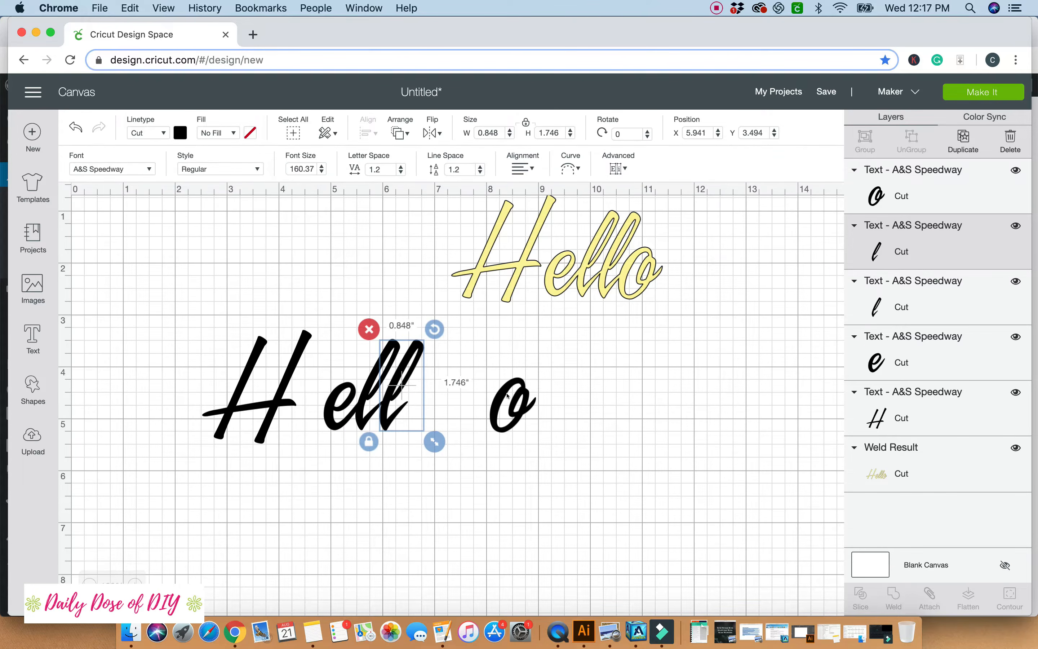
{"action": "left_click_drag", "start_coordinate": [507, 395], "coordinate": [418, 394]}
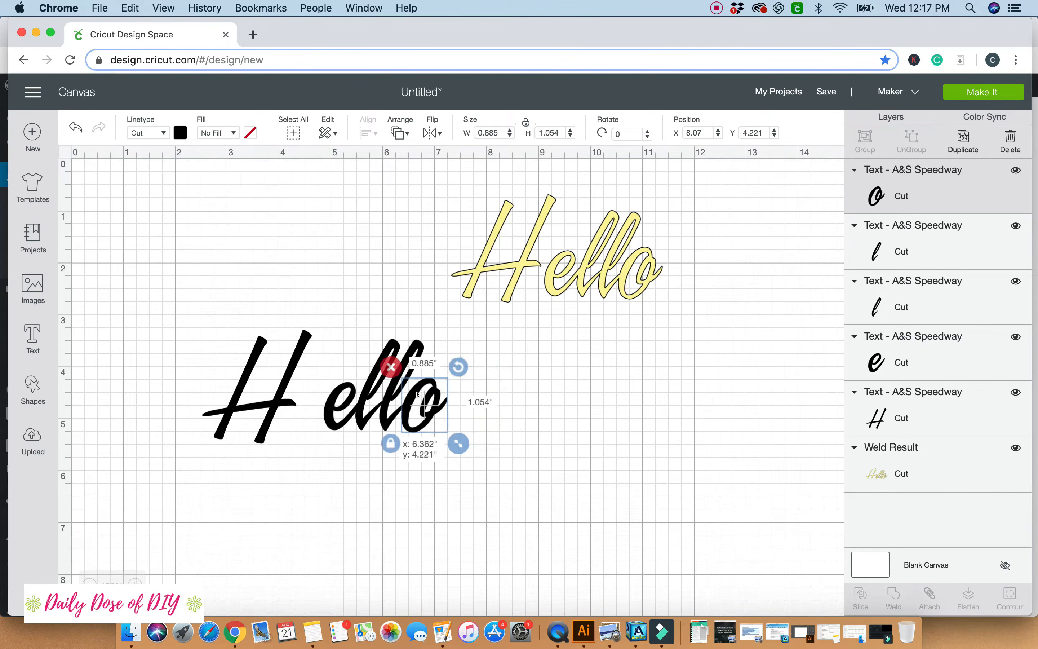
Try welding the black letters with the H still detached, shift the result slightly, and undo both actions
{"action": "left_click", "coordinate": [470, 472]}
{"action": "left_click_drag", "start_coordinate": [488, 455], "coordinate": [75, 338]}
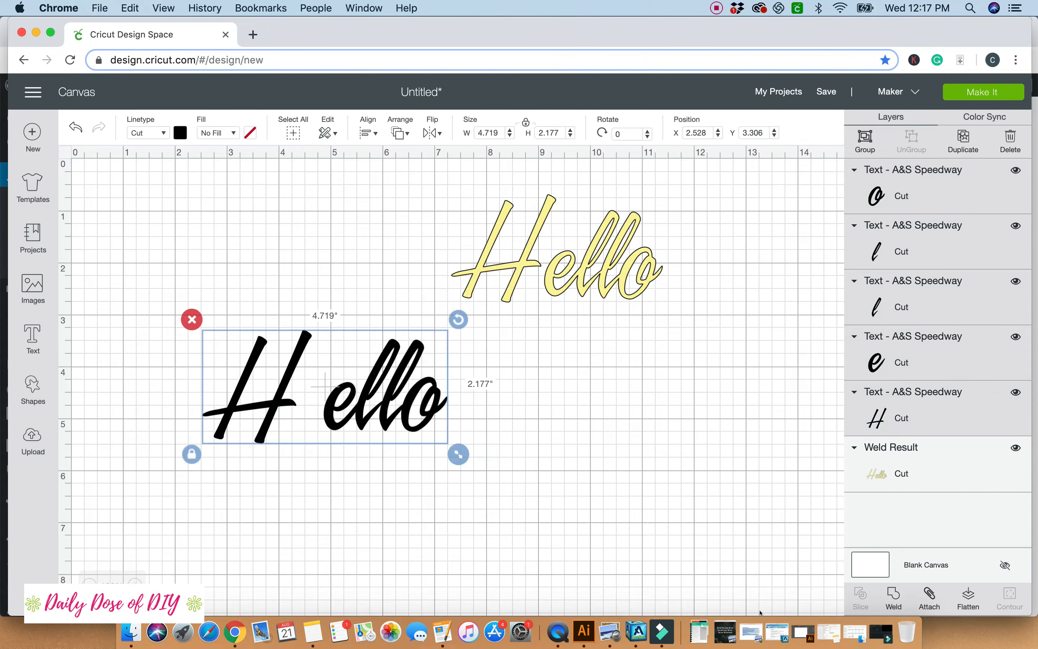
{"action": "left_click", "coordinate": [884, 600]}
{"action": "mouse_move", "coordinate": [342, 422]}
{"action": "left_mouse_down"}
{"action": "mouse_move", "coordinate": [346, 431]}
{"action": "mouse_move", "coordinate": [332, 431]}
{"action": "left_mouse_up"}
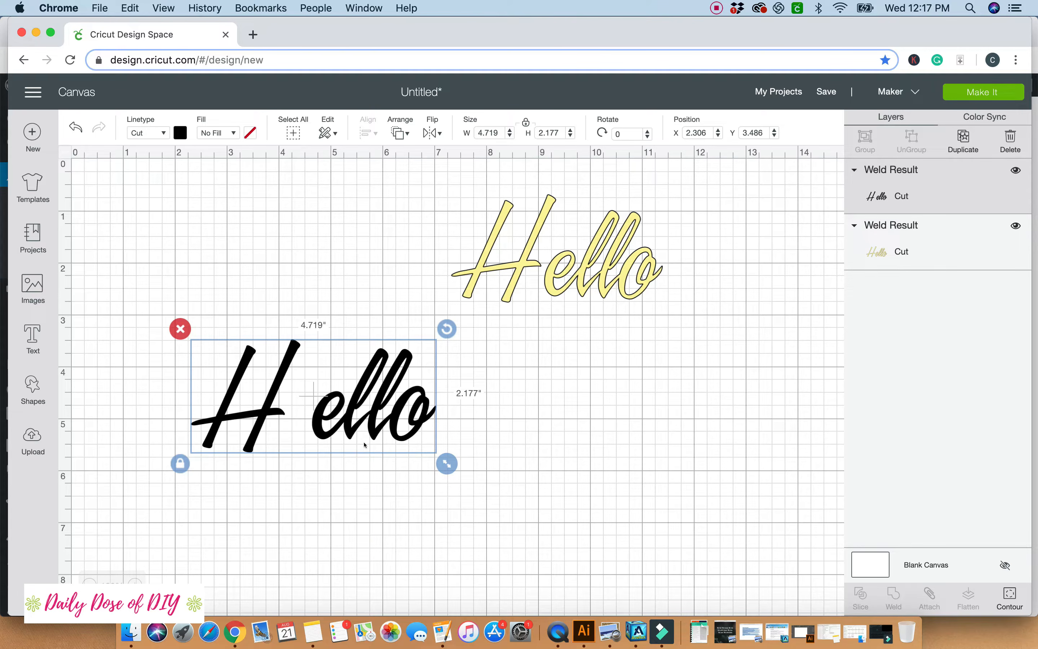
{"action": "left_click", "coordinate": [72, 126]}
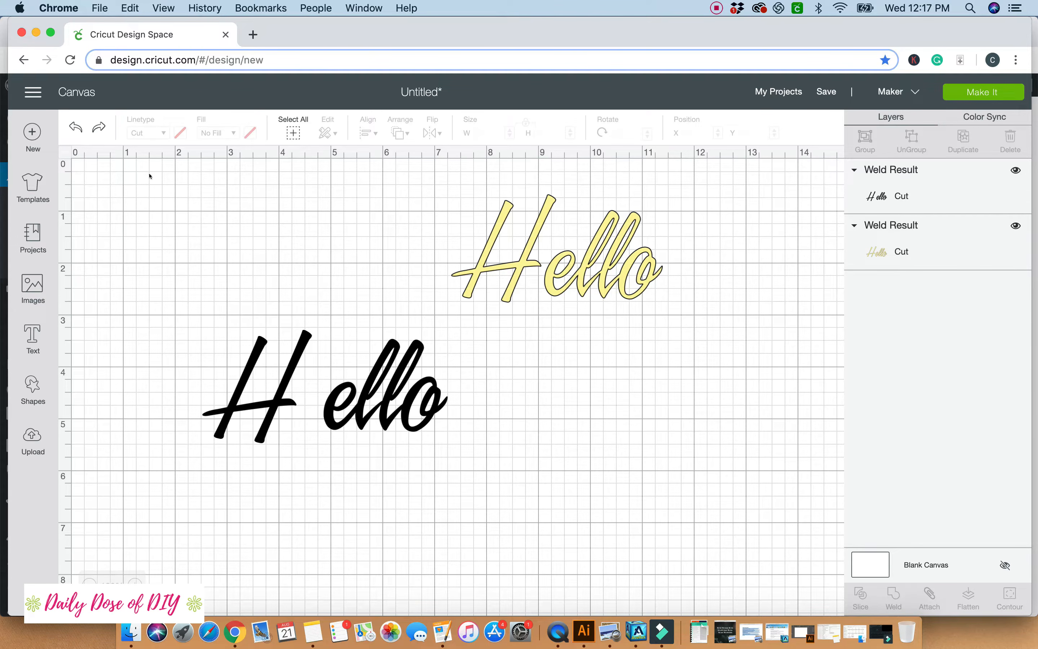
{"action": "left_click", "coordinate": [71, 128]}
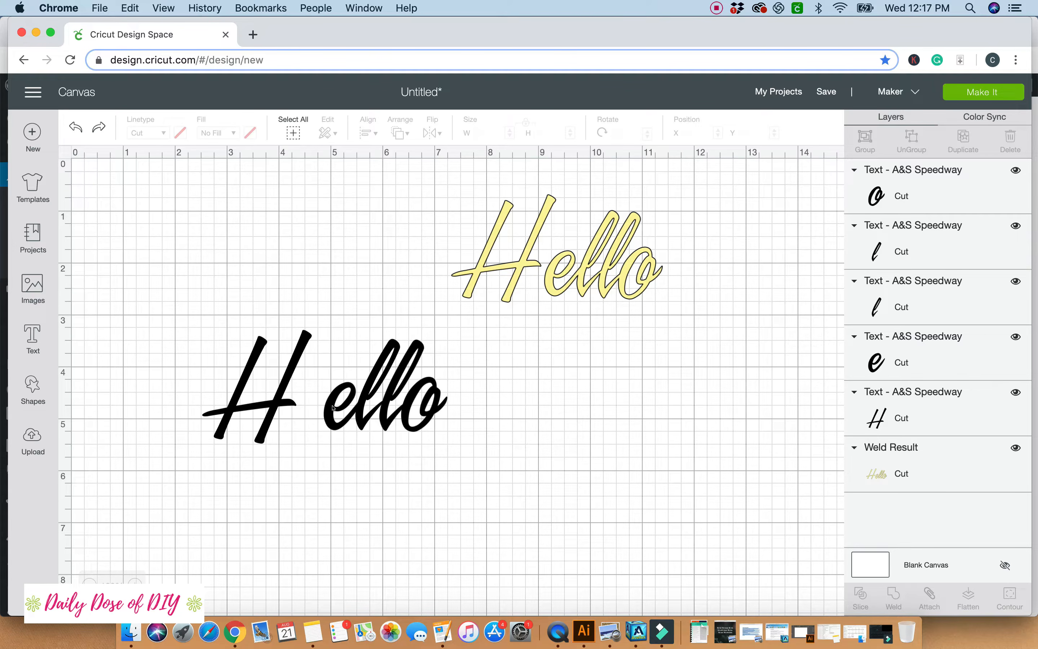
Move the black H to about X 3.1 and Y 3.1 so that it overlaps the e
{"action": "left_click_drag", "start_coordinate": [260, 405], "coordinate": [306, 396]}
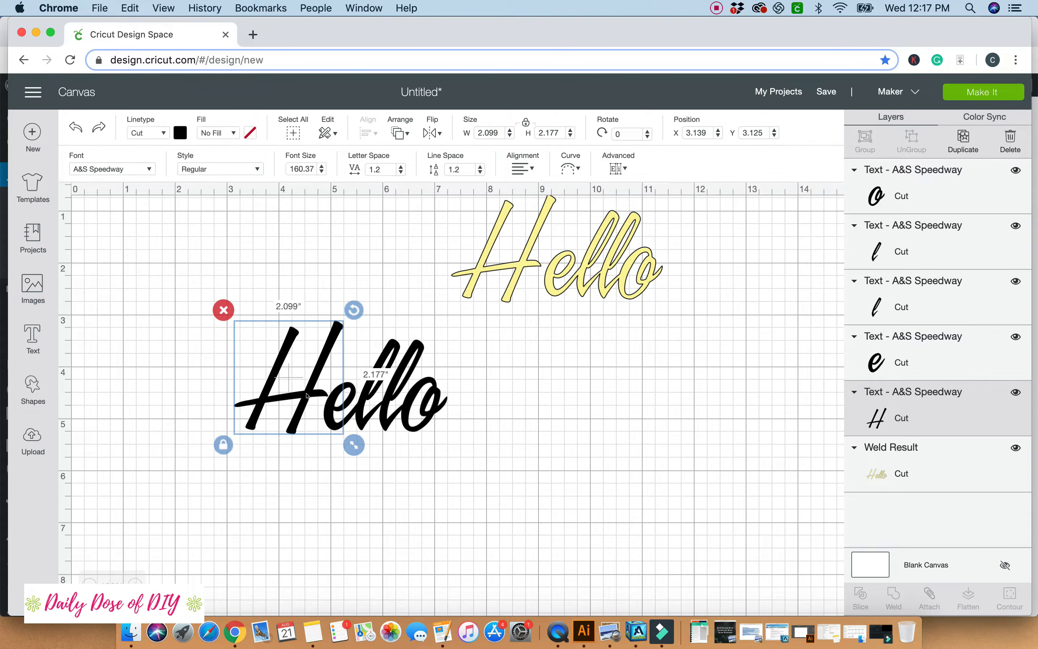
{"action": "left_click", "coordinate": [284, 483]}
{"action": "left_click_drag", "start_coordinate": [220, 322], "coordinate": [169, 299]}
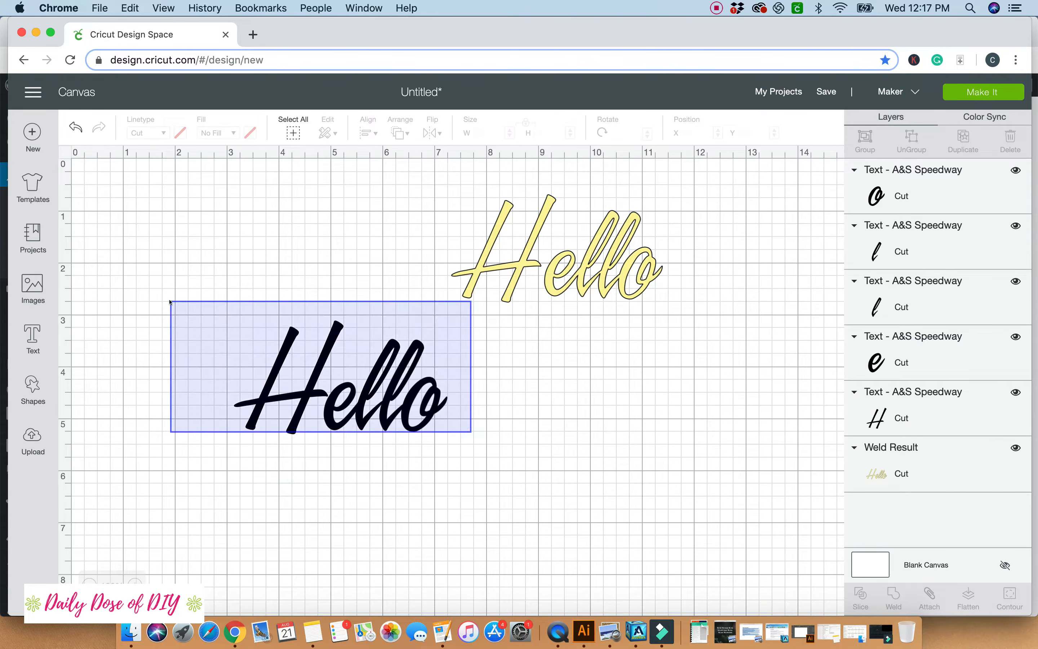
{"action": "left_click", "coordinate": [174, 345]}
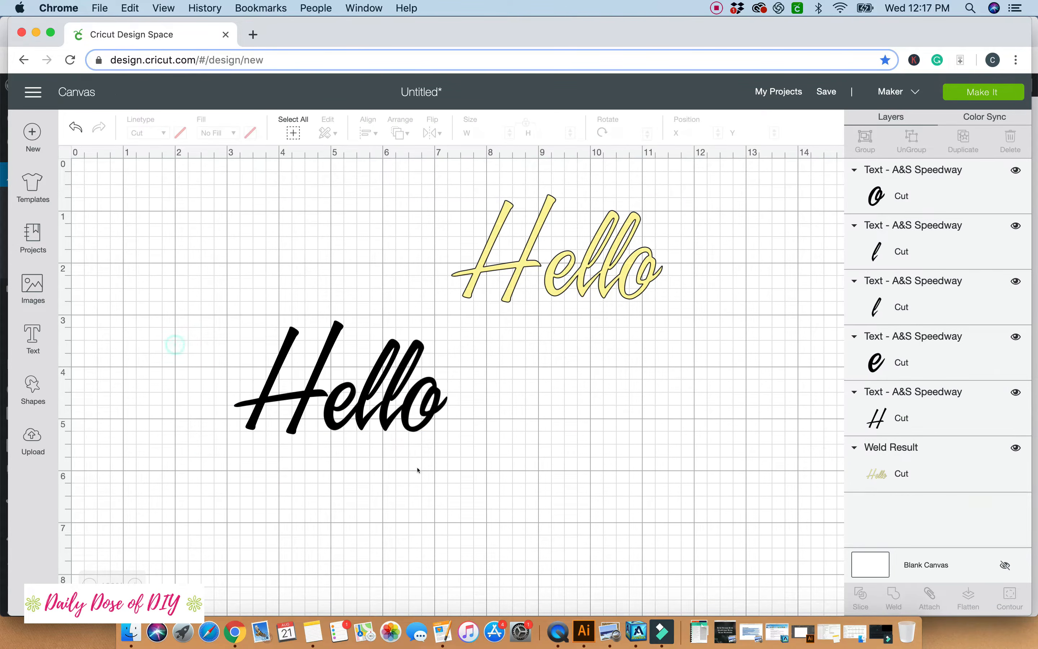
Try welding the five overlapping black letters into one shape and undo the weld
{"action": "left_click_drag", "start_coordinate": [444, 466], "coordinate": [242, 333]}
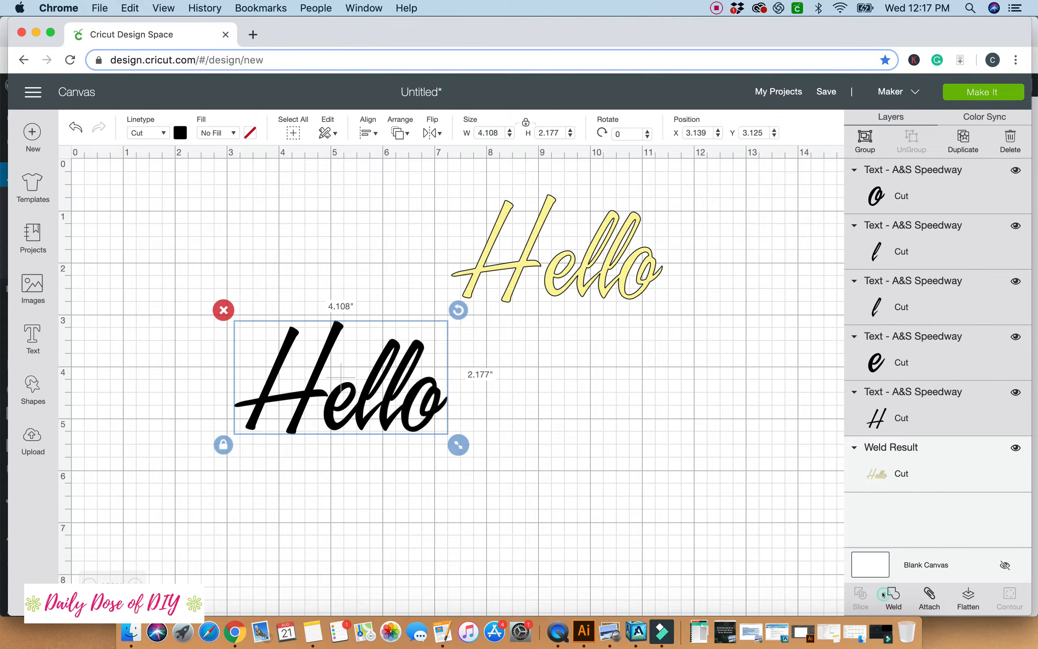
{"action": "left_click", "coordinate": [893, 596]}
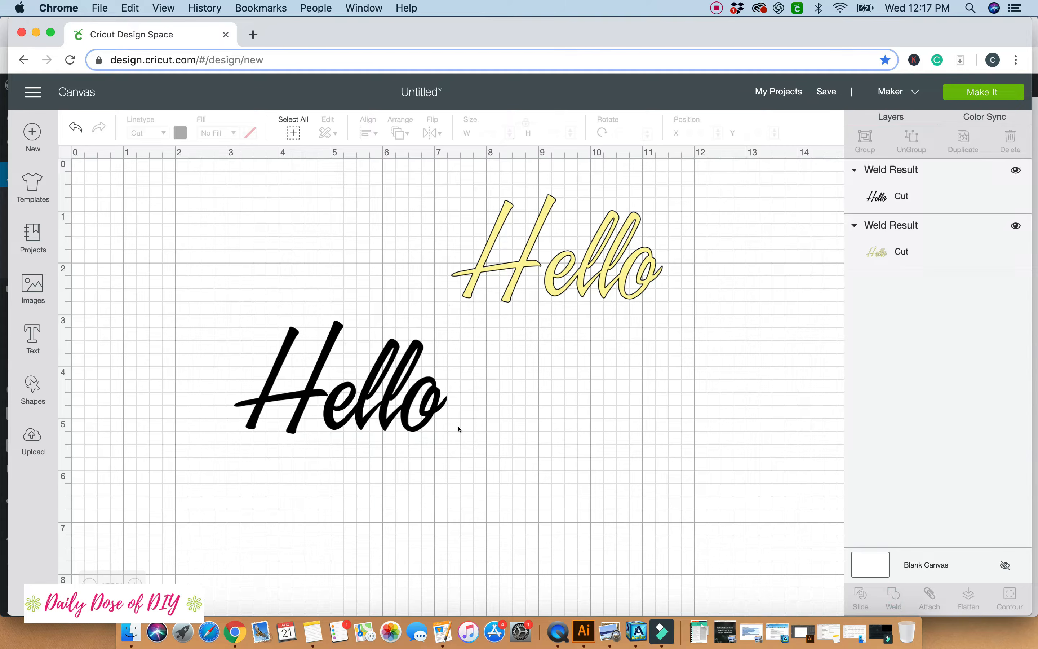
{"action": "left_click", "coordinate": [349, 388]}
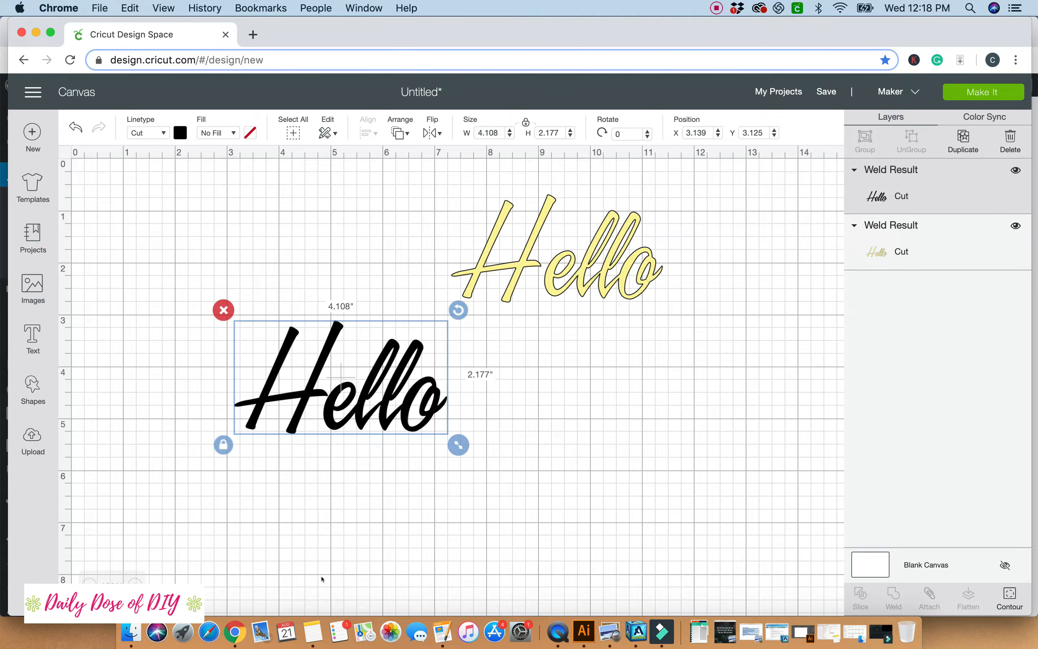
{"action": "key", "text": "super+z"}
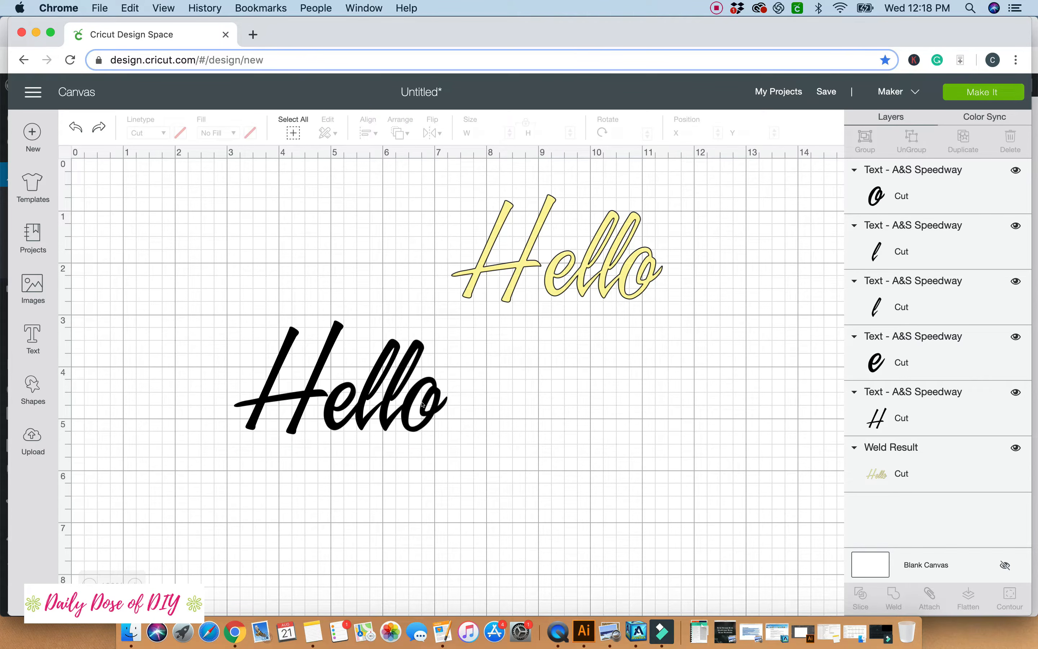
Move the black l letters and the o closer together, narrowing the word to about 3.8 inches wide
{"action": "mouse_move", "coordinate": [423, 404]}
{"action": "left_mouse_down"}
{"action": "mouse_move", "coordinate": [442, 406]}
{"action": "mouse_move", "coordinate": [420, 406]}
{"action": "left_mouse_up"}
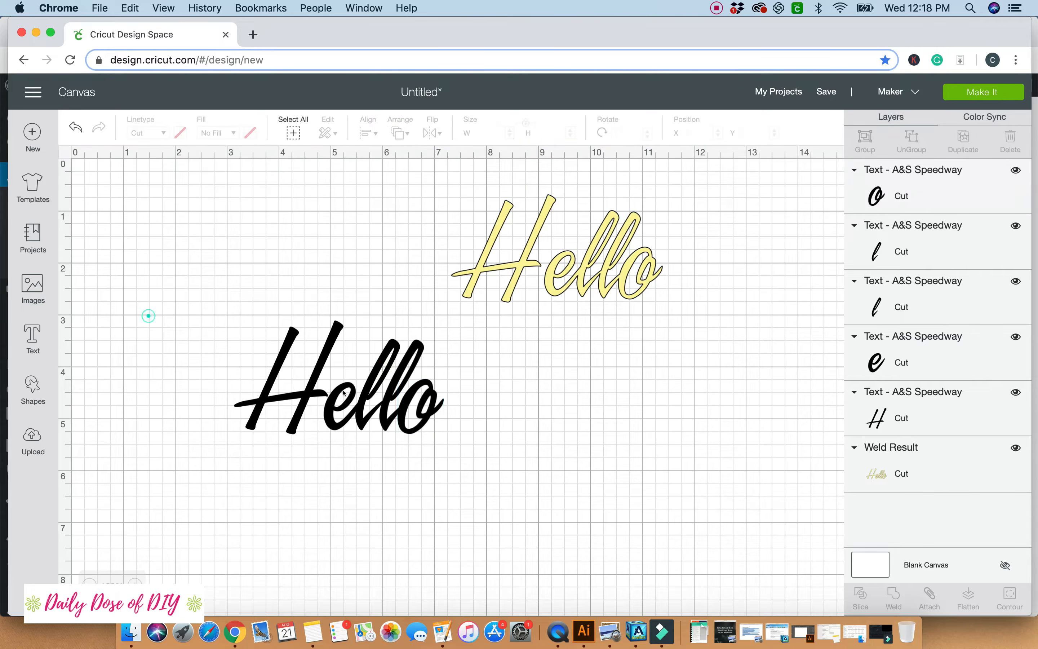
{"action": "left_click", "coordinate": [148, 317]}
{"action": "left_click_drag", "start_coordinate": [373, 389], "coordinate": [424, 398]}
{"action": "left_click", "coordinate": [479, 483]}
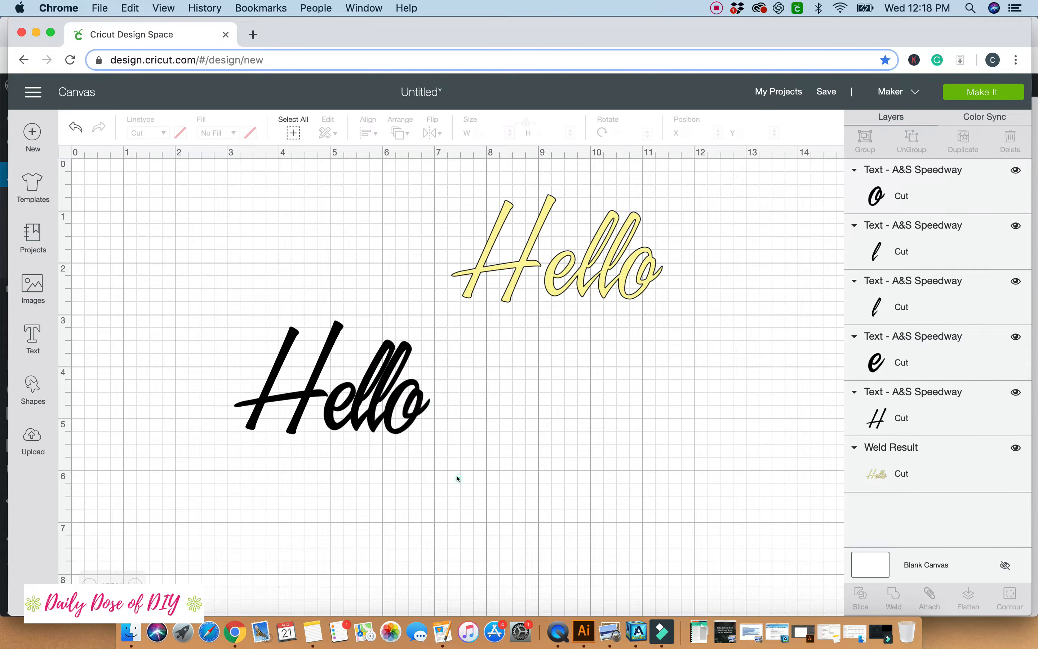
Try welding the tightly overlapped black letters at their small size and undo the weld
{"action": "left_click_drag", "start_coordinate": [458, 478], "coordinate": [239, 317]}
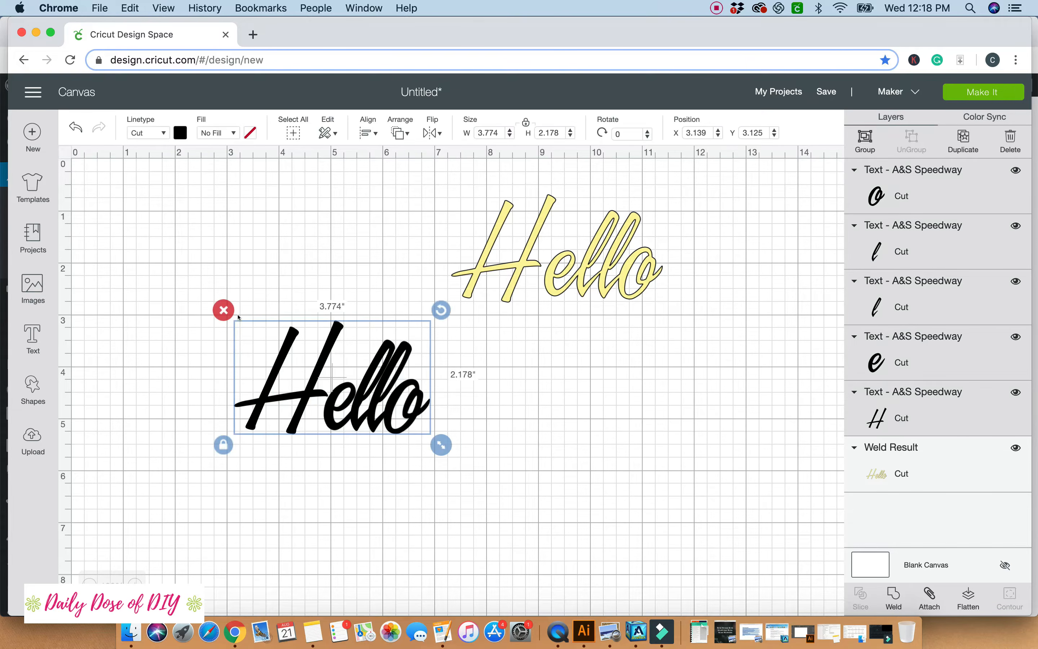
{"action": "left_click", "coordinate": [894, 598]}
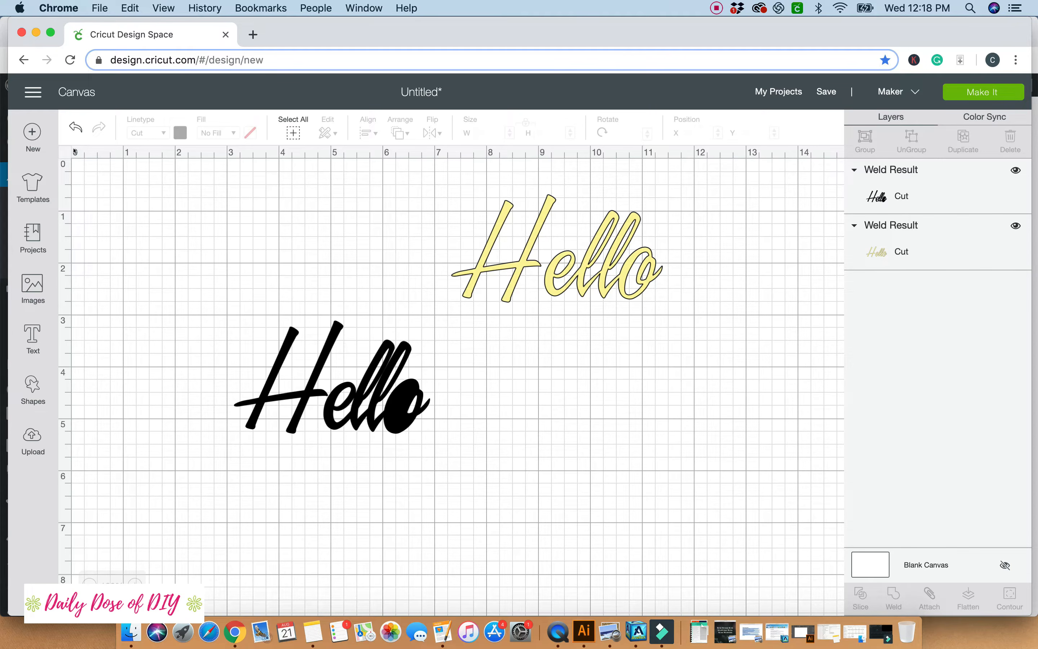
{"action": "left_click", "coordinate": [73, 126]}
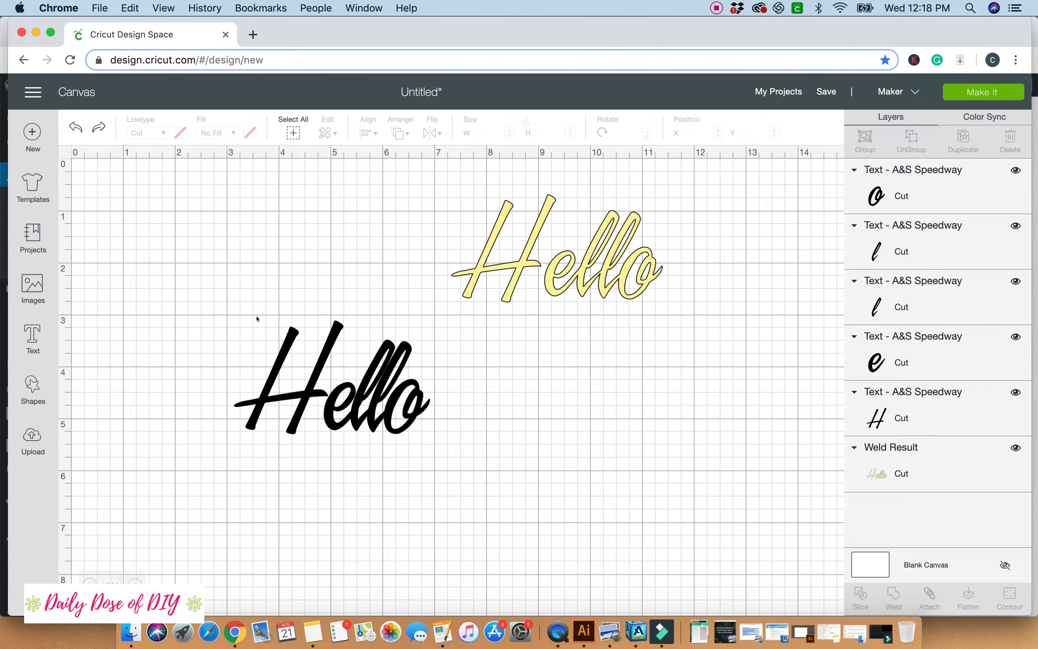
Enlarge all the black letters to about 8.8 inches wide and weld them into one shape
{"action": "left_click_drag", "start_coordinate": [257, 318], "coordinate": [521, 468]}
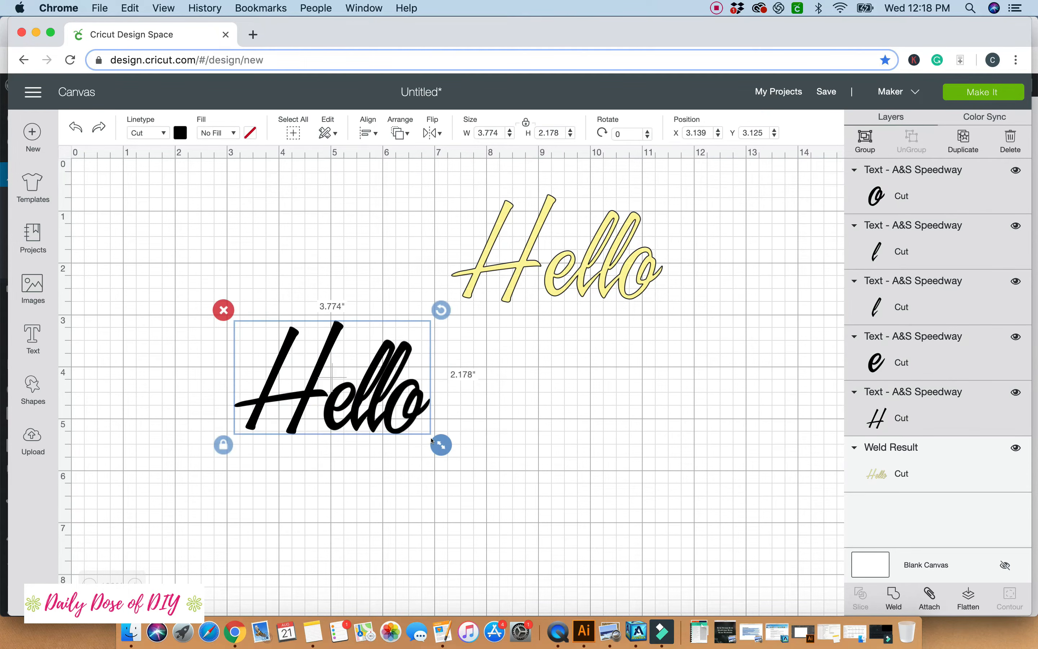
{"action": "left_click_drag", "start_coordinate": [435, 444], "coordinate": [693, 595]}
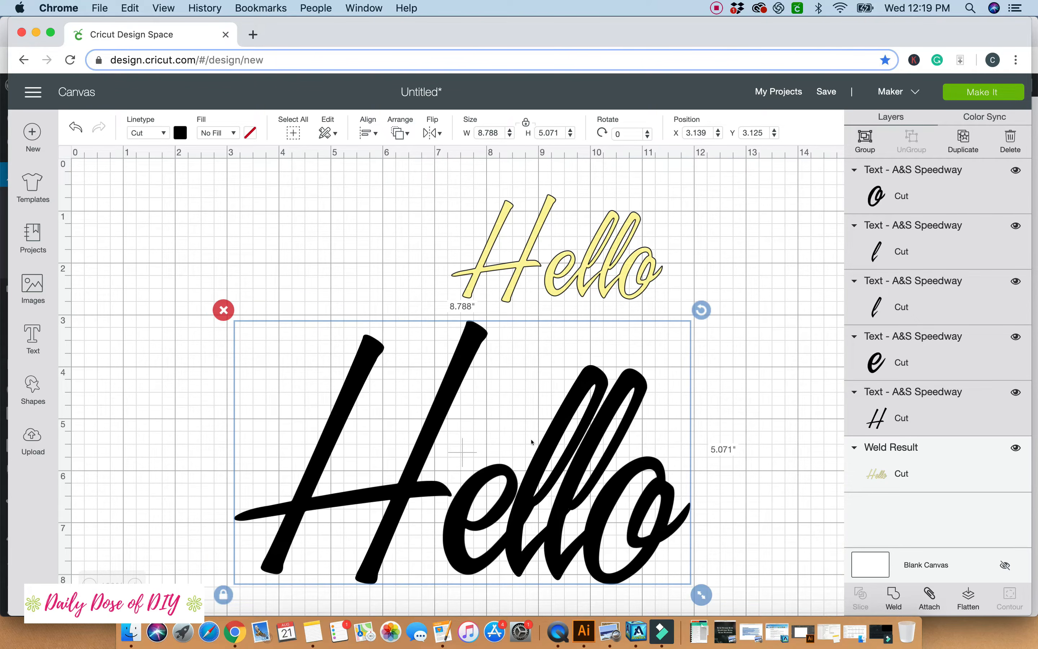
{"action": "left_click", "coordinate": [894, 596]}
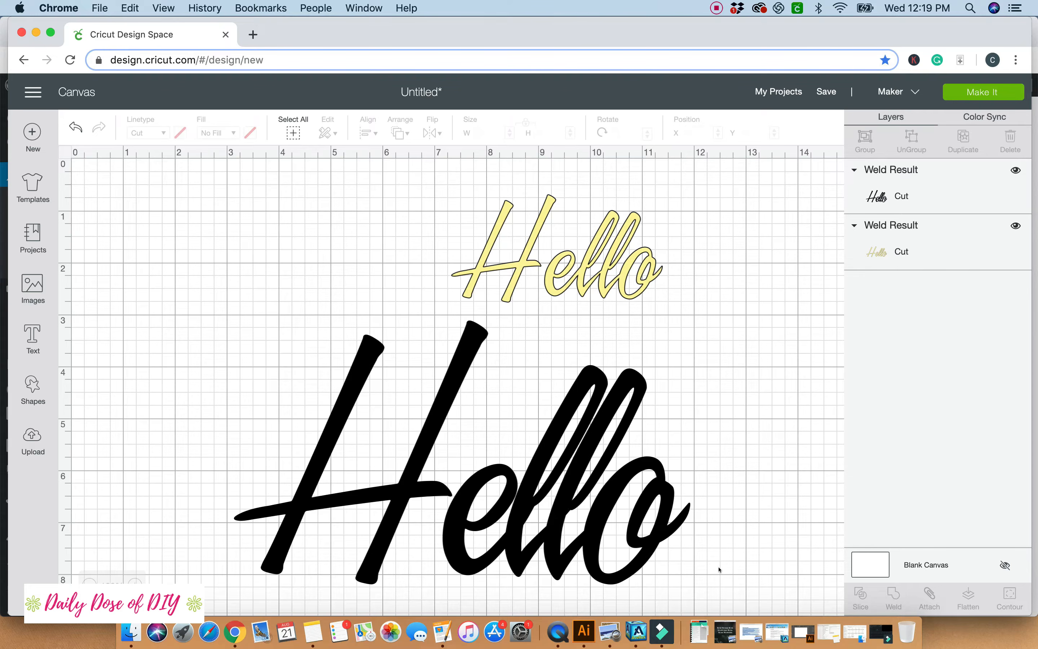
Resize the welded black "Hello" to about 4.1 inches wide and place it beside the yellow word, at about X 2.5 and Y 0.46
{"action": "left_click", "coordinate": [650, 542]}
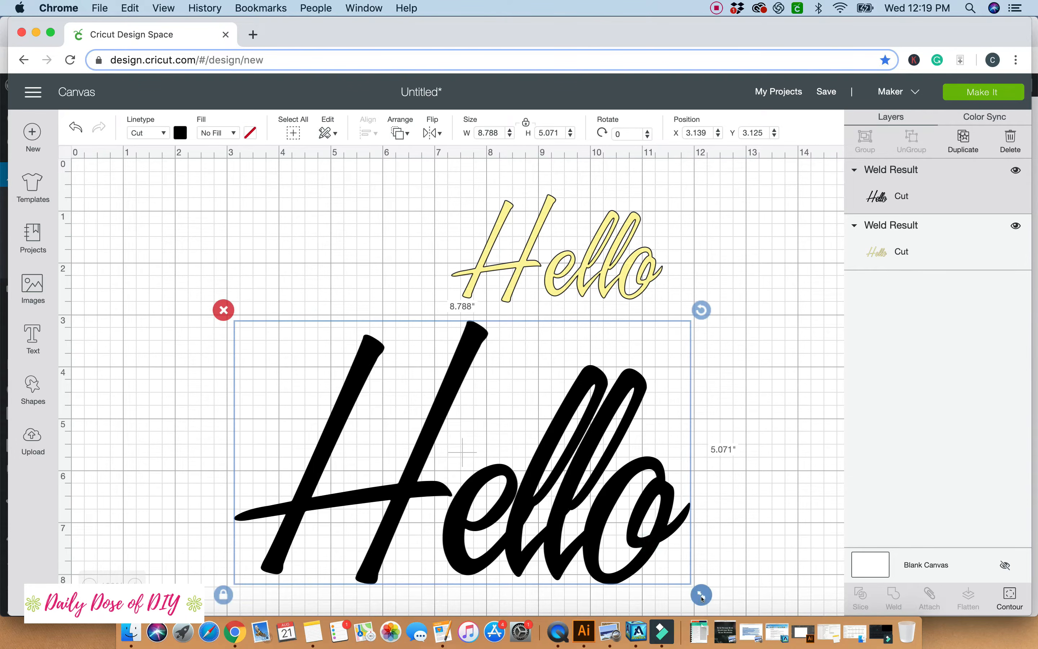
{"action": "left_click_drag", "start_coordinate": [702, 597], "coordinate": [684, 575]}
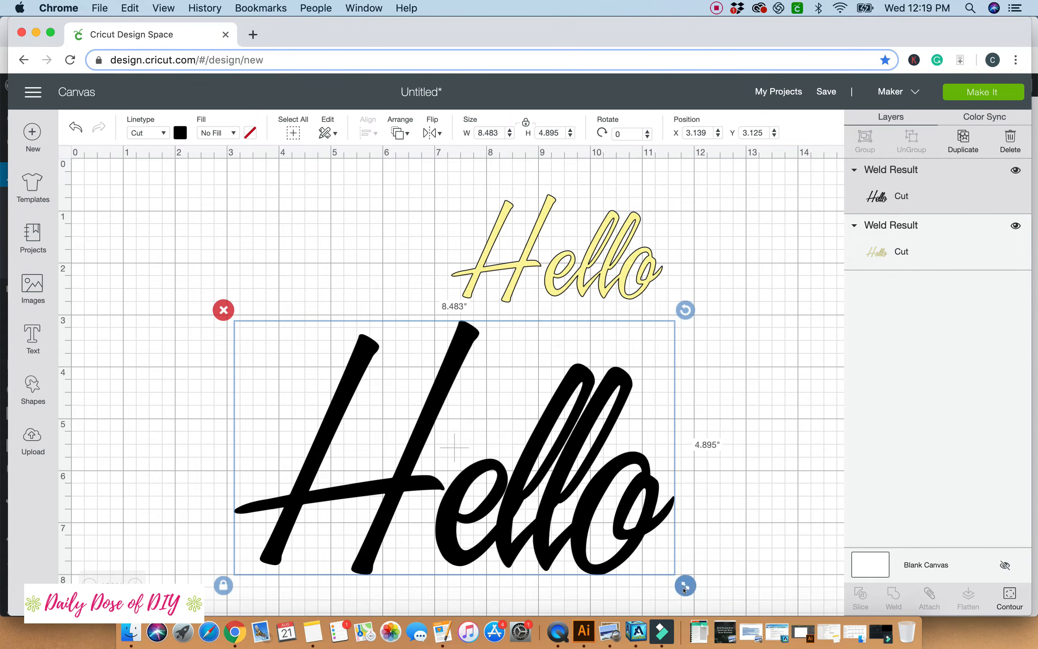
{"action": "left_click_drag", "start_coordinate": [684, 590], "coordinate": [737, 616]}
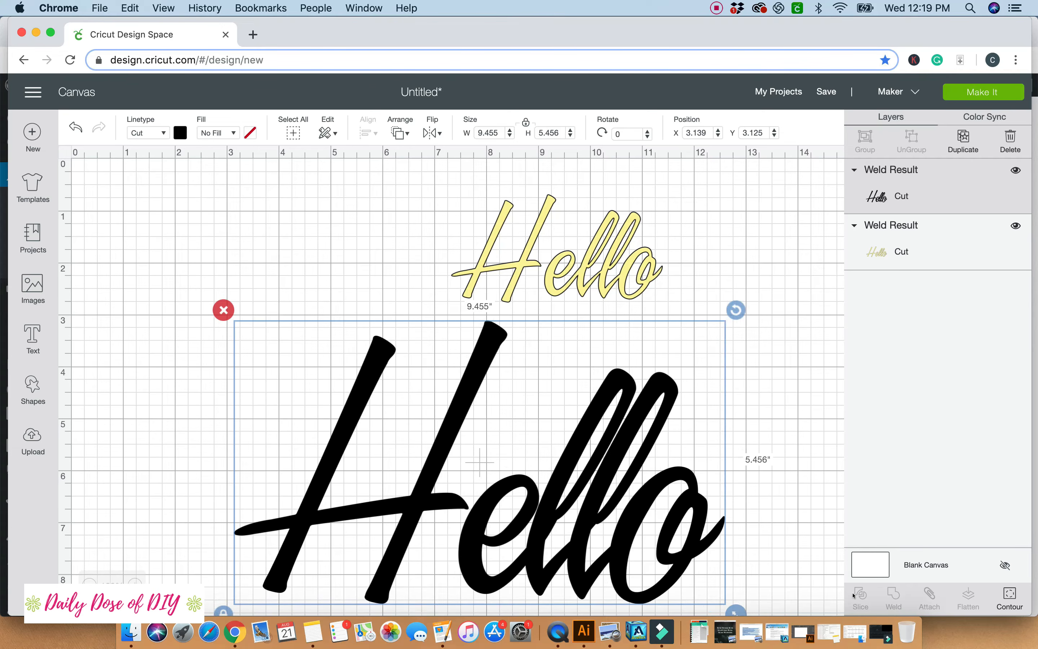
{"action": "left_click_drag", "start_coordinate": [735, 609], "coordinate": [451, 429]}
{"action": "left_click_drag", "start_coordinate": [355, 385], "coordinate": [320, 247]}
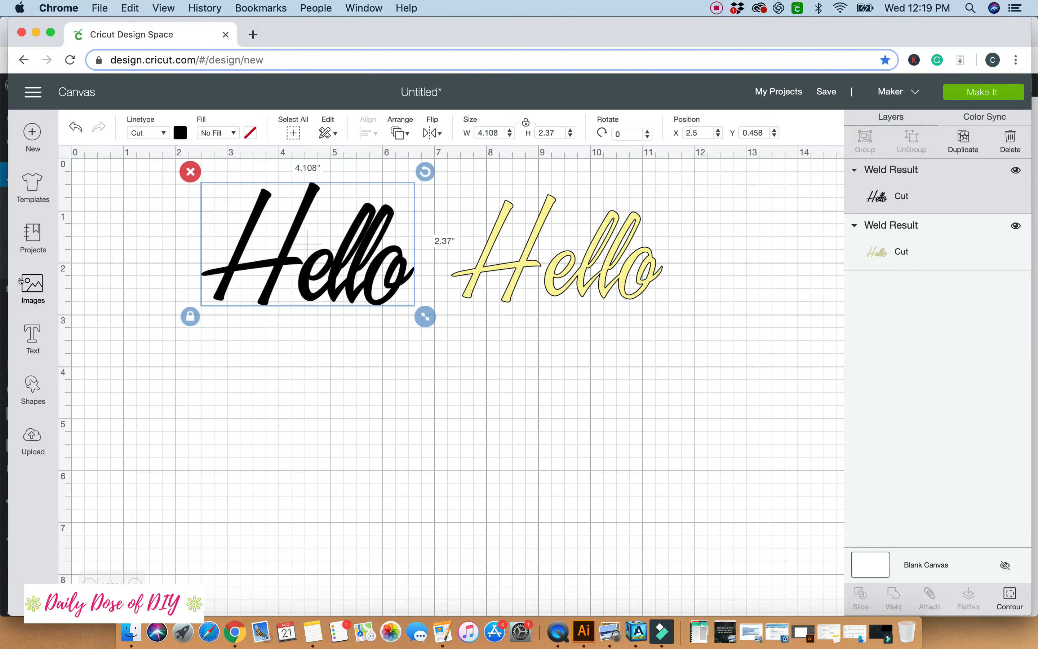
Add a triangle below the yellow "Hello" and stretch it without fixed proportions to about 5.2 by 3.0 inches
{"action": "left_click", "coordinate": [33, 287]}
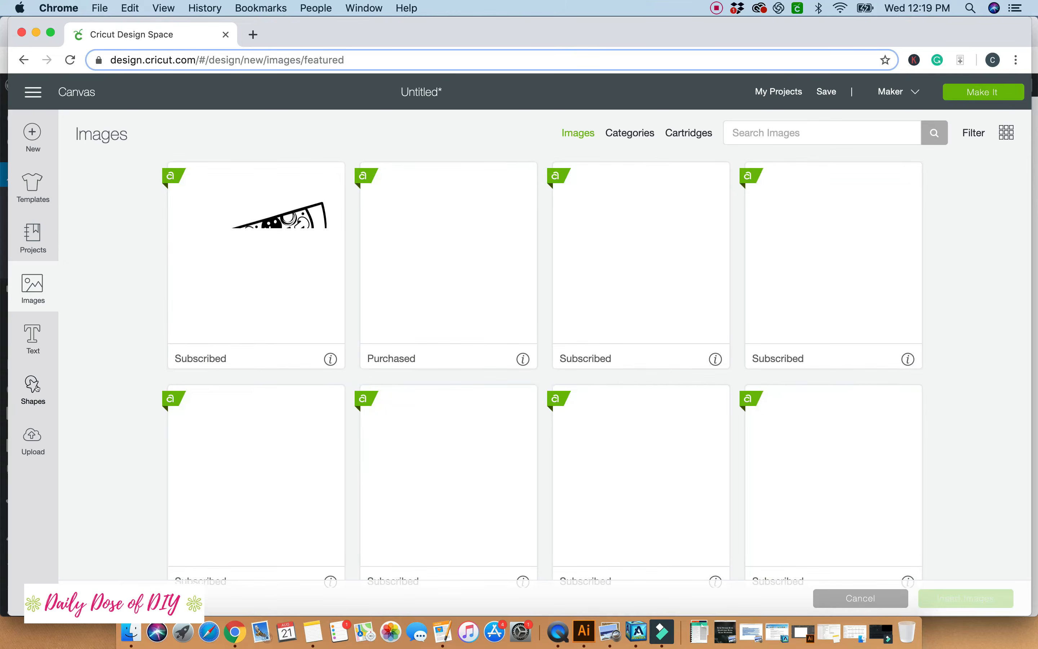
{"action": "left_click", "coordinate": [36, 386]}
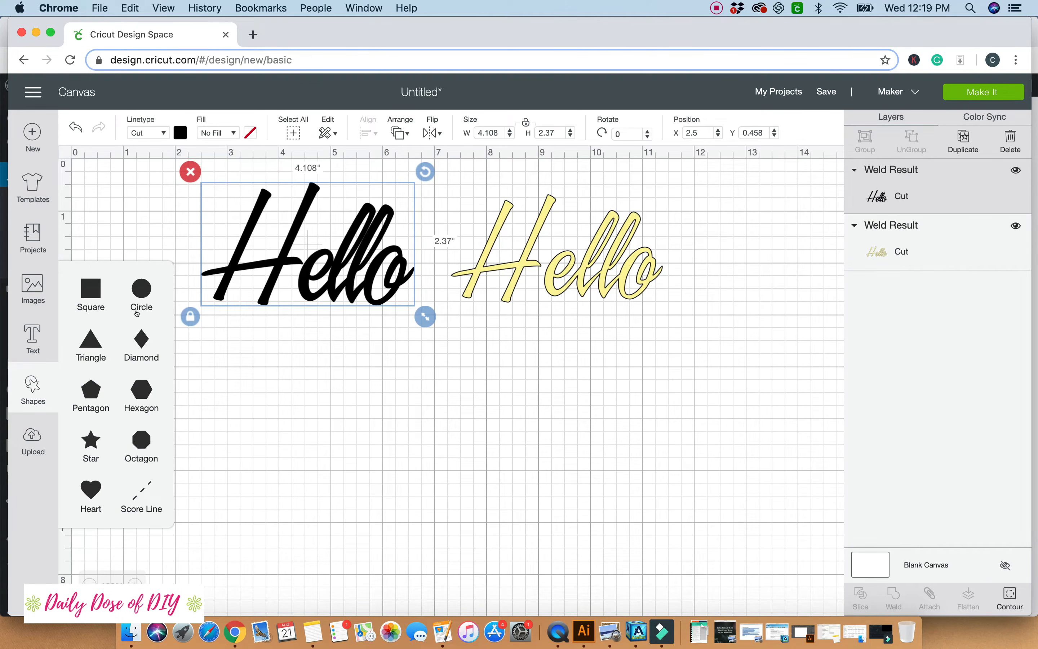
{"action": "left_click", "coordinate": [91, 343]}
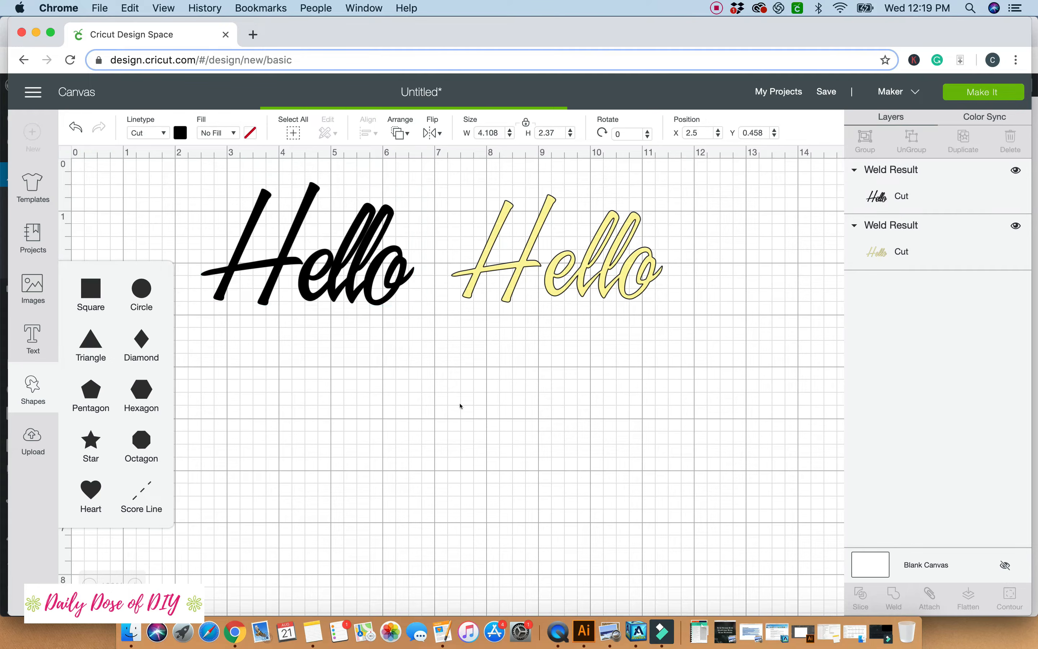
{"action": "left_click_drag", "start_coordinate": [270, 375], "coordinate": [557, 454]}
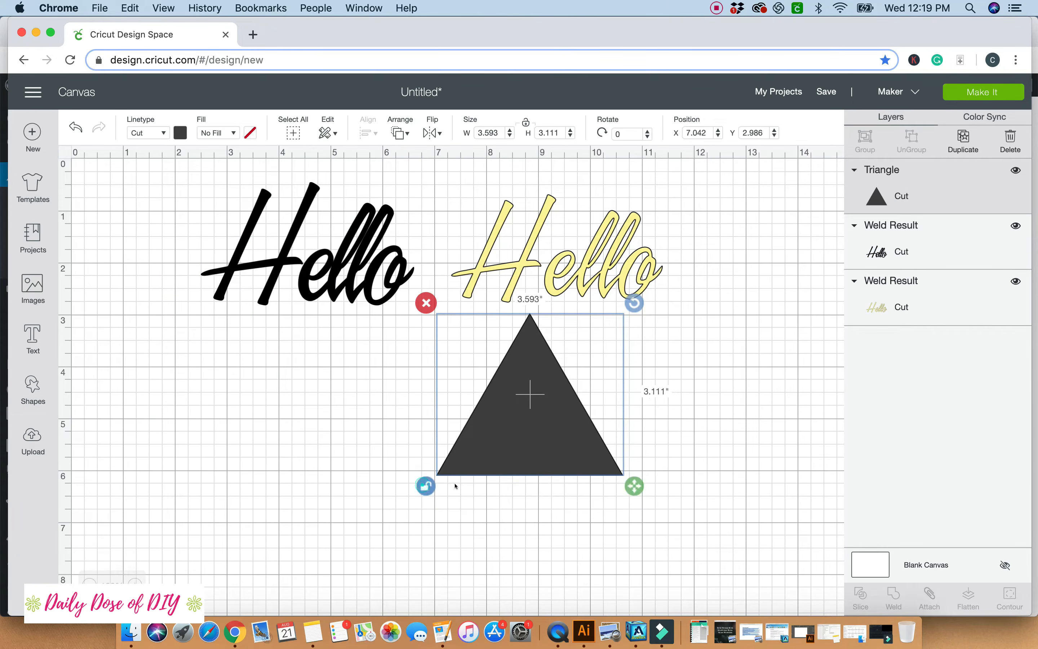
{"action": "left_click_drag", "start_coordinate": [638, 494], "coordinate": [720, 482]}
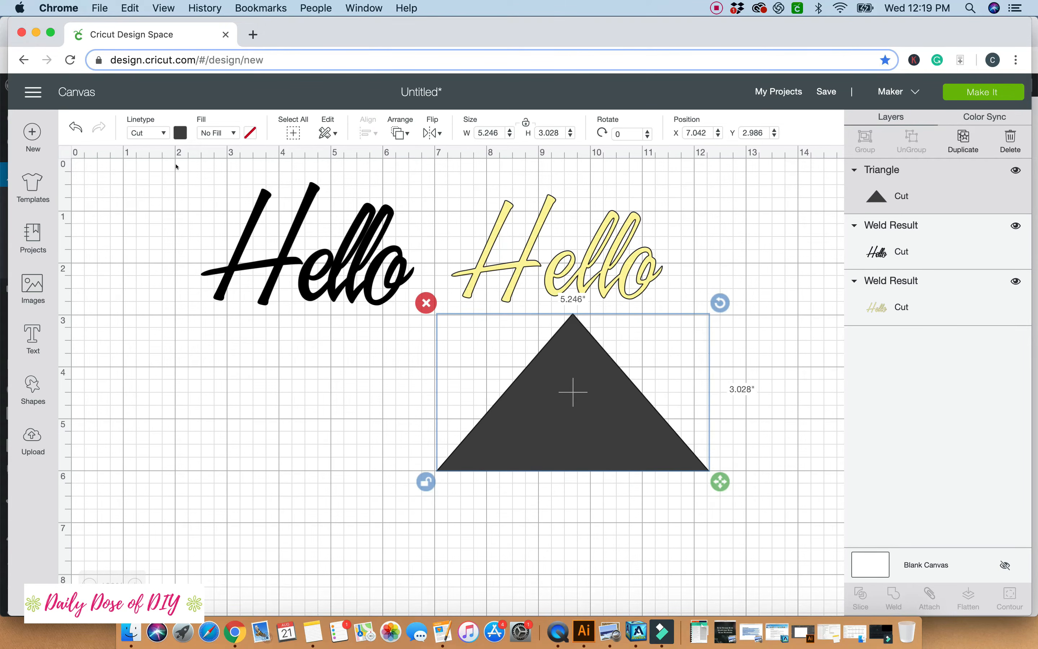
Color the triangle dark green
{"action": "left_click", "coordinate": [185, 137]}
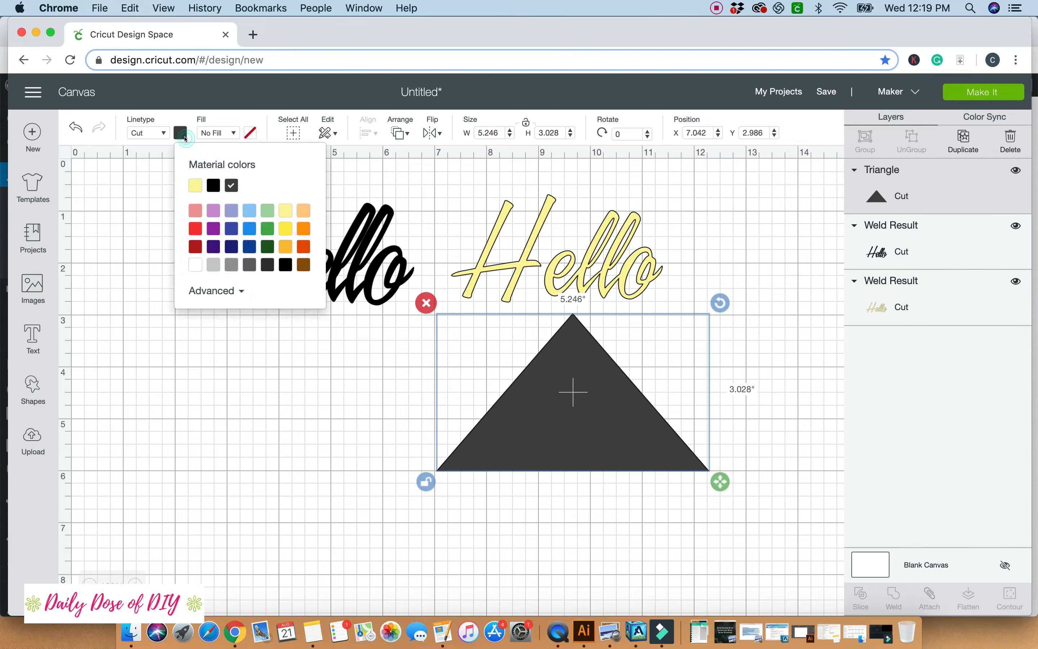
{"action": "left_click", "coordinate": [265, 247]}
{"action": "left_click", "coordinate": [286, 384]}
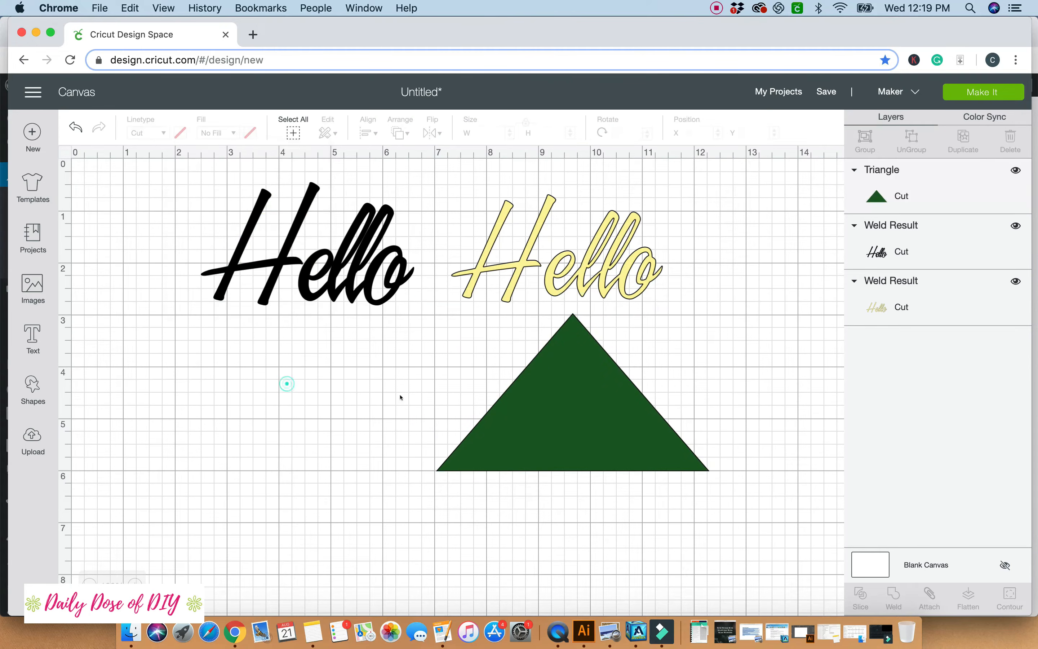
Duplicate the green triangle twice
{"action": "left_click", "coordinate": [551, 402]}
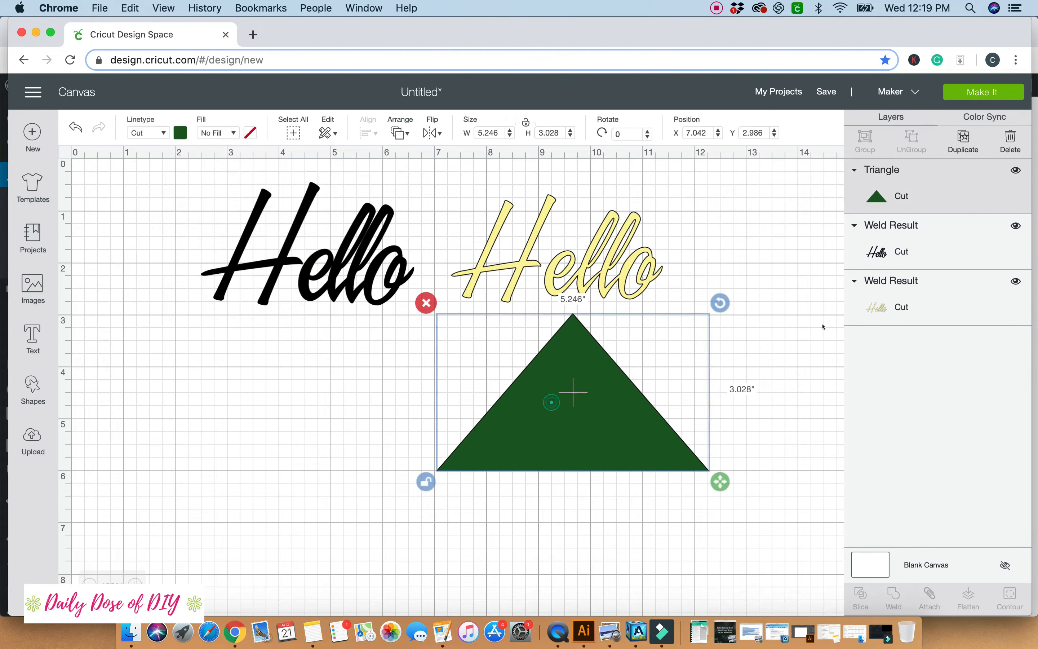
{"action": "left_click", "coordinate": [955, 142]}
{"action": "left_click", "coordinate": [955, 142]}
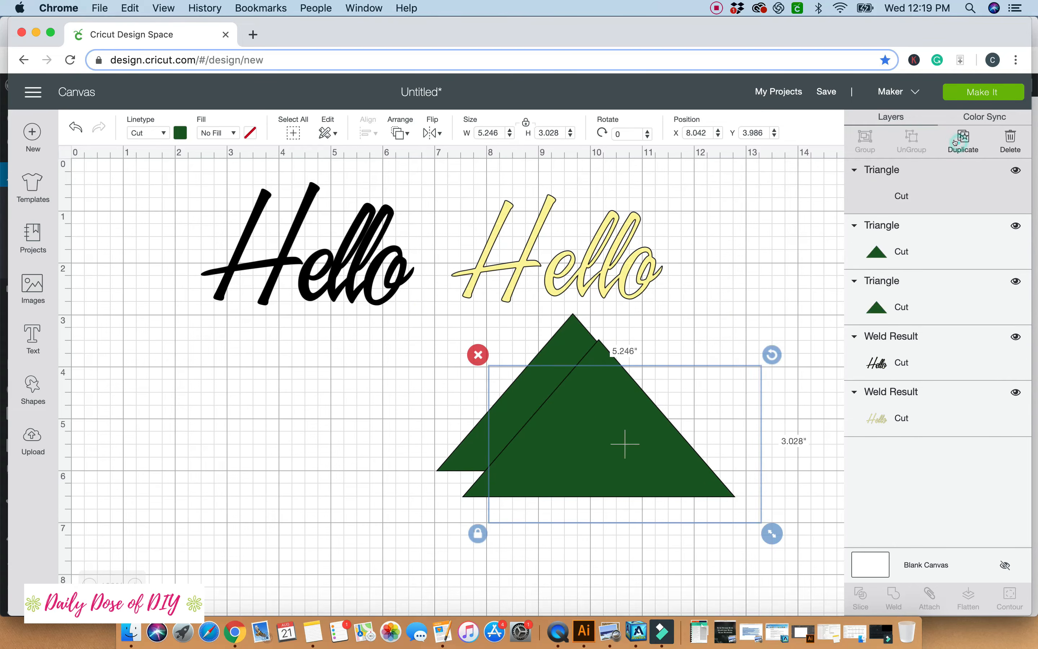
Stack the two duplicate triangles below the first as tree tiers, the lowest at about X 7.1, Y 5.2 and the middle at about X 7.0, Y 4.1
{"action": "left_click_drag", "start_coordinate": [611, 496], "coordinate": [575, 534]}
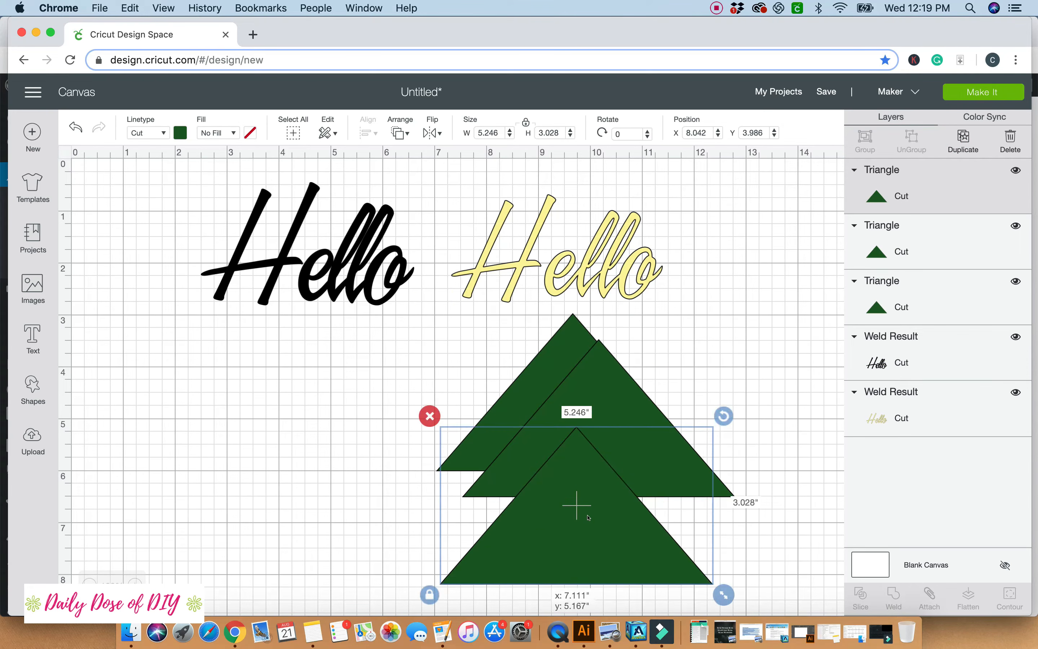
{"action": "left_click_drag", "start_coordinate": [599, 391], "coordinate": [571, 423]}
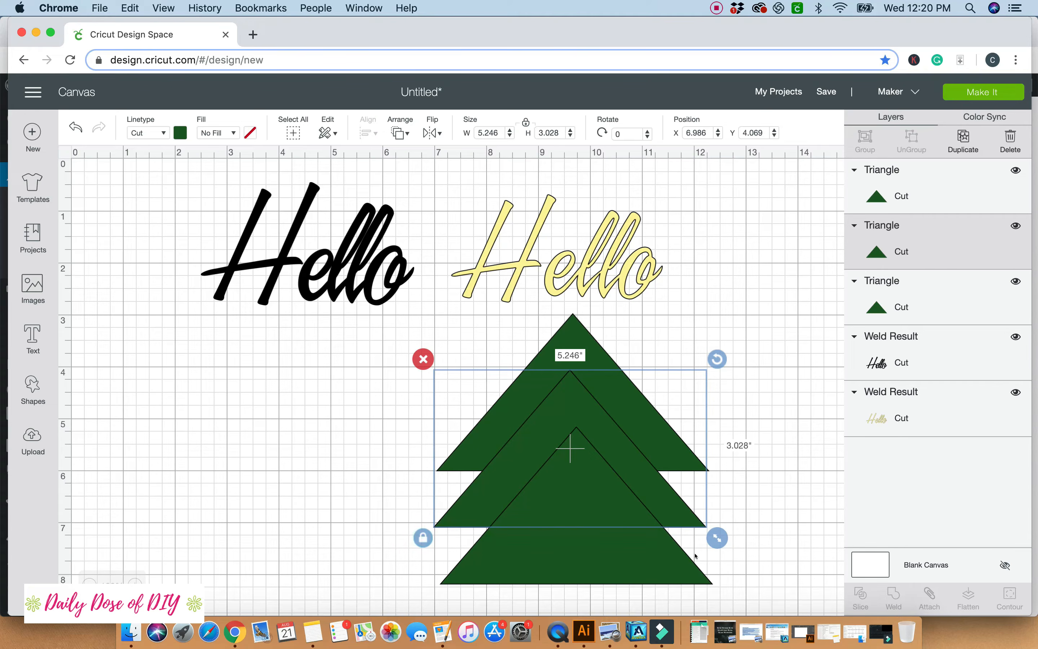
Stretch the middle triangle without fixed proportions to about 6.4 by 2.9 inches and center it under the top triangle
{"action": "mouse_move", "coordinate": [716, 538]}
{"action": "left_mouse_down"}
{"action": "mouse_move", "coordinate": [763, 558]}
{"action": "mouse_move", "coordinate": [734, 548]}
{"action": "left_mouse_up"}
{"action": "left_click", "coordinate": [420, 555]}
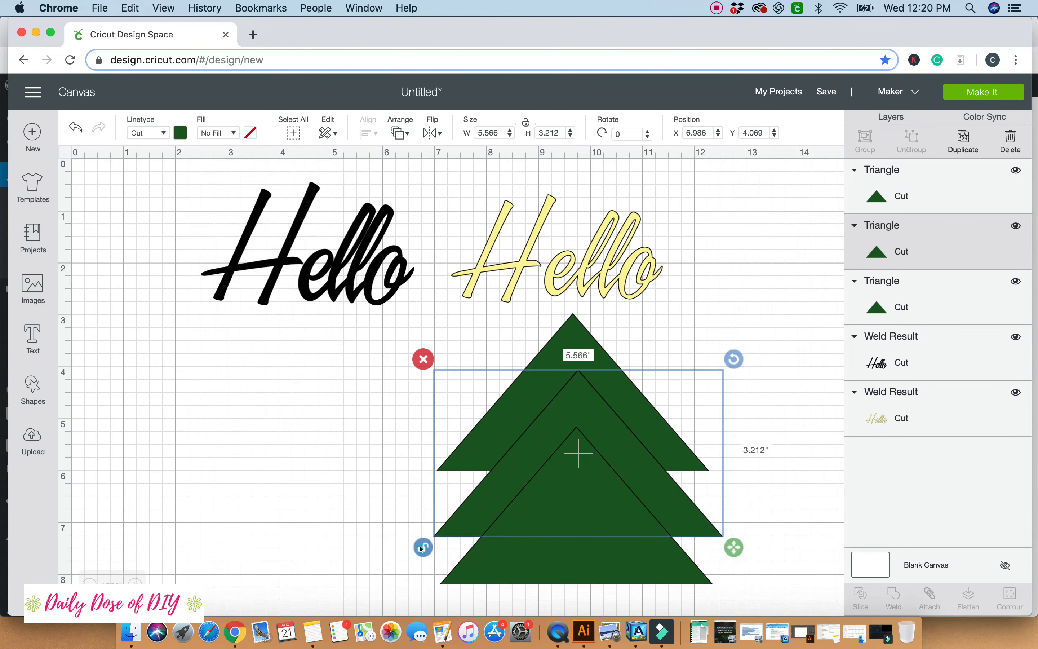
{"action": "left_click_drag", "start_coordinate": [735, 548], "coordinate": [777, 534]}
{"action": "left_click_drag", "start_coordinate": [690, 492], "coordinate": [689, 520]}
{"action": "left_click_drag", "start_coordinate": [618, 428], "coordinate": [570, 414]}
Stretch the lowest triangle without fixed proportions to about 7.2 by 3.3 inches and center it at about X 6.25, Y 4.96
{"action": "left_click_drag", "start_coordinate": [569, 562], "coordinate": [566, 521]}
{"action": "left_click", "coordinate": [427, 583]}
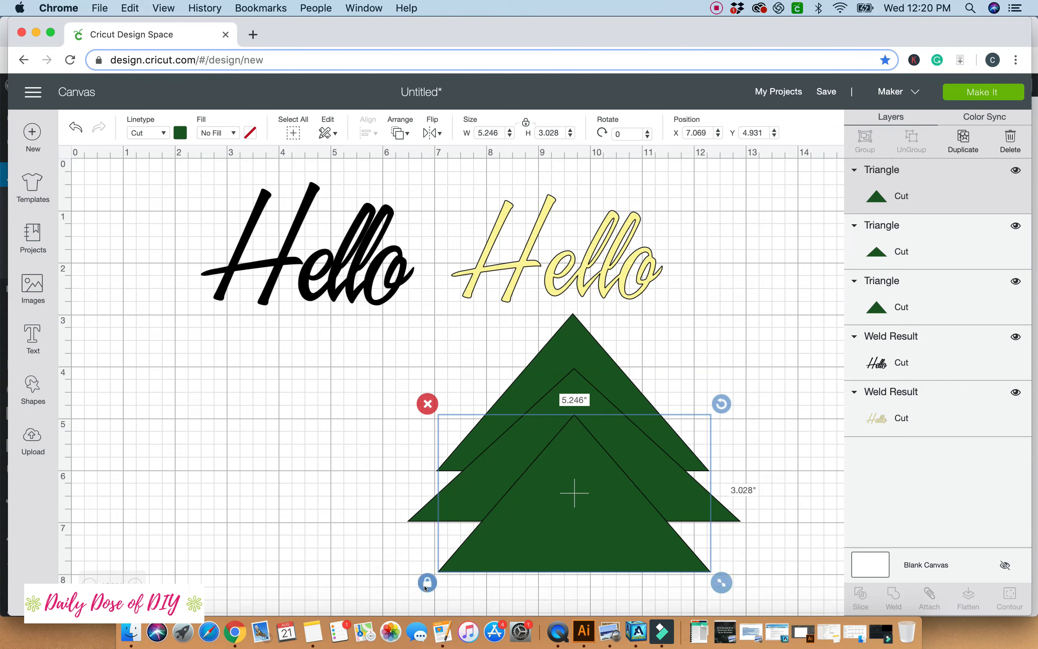
{"action": "left_click_drag", "start_coordinate": [722, 583], "coordinate": [828, 604]}
{"action": "left_click_drag", "start_coordinate": [660, 531], "coordinate": [617, 532]}
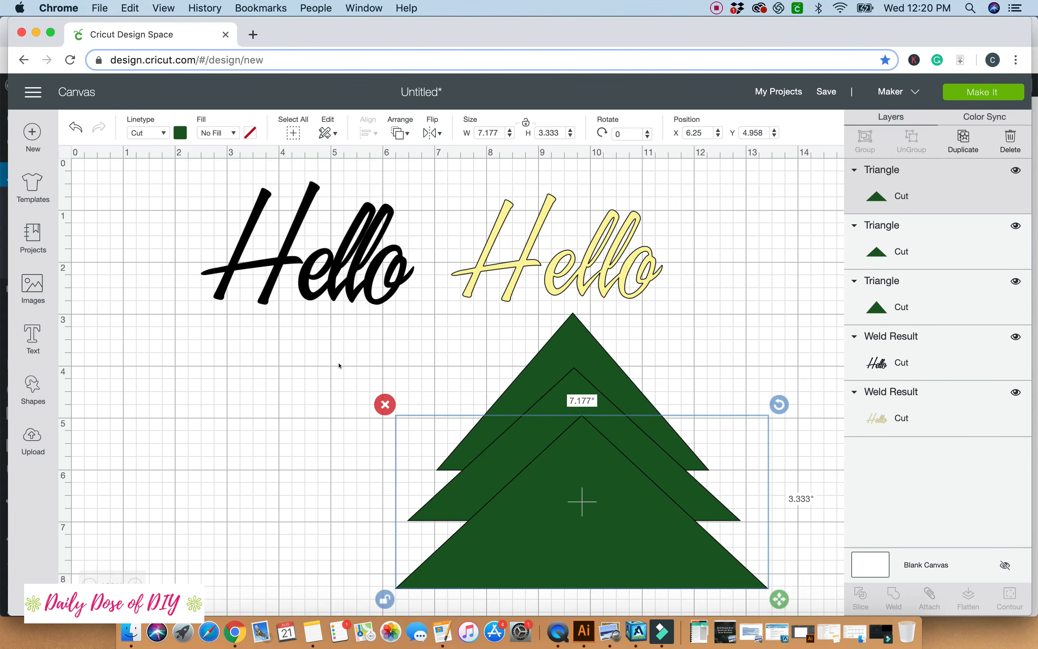
Shift the lowest and middle triangles slightly down, placing the middle one at about X 6.5, Y 4.25
{"action": "scroll", "coordinate": [339, 364], "scroll_direction": "down", "scroll_amount": 5}
{"action": "scroll", "coordinate": [339, 364], "scroll_direction": "up", "scroll_amount": 1}
{"action": "left_click_drag", "start_coordinate": [569, 377], "coordinate": [569, 392]}
{"action": "left_click_drag", "start_coordinate": [566, 262], "coordinate": [576, 270]}
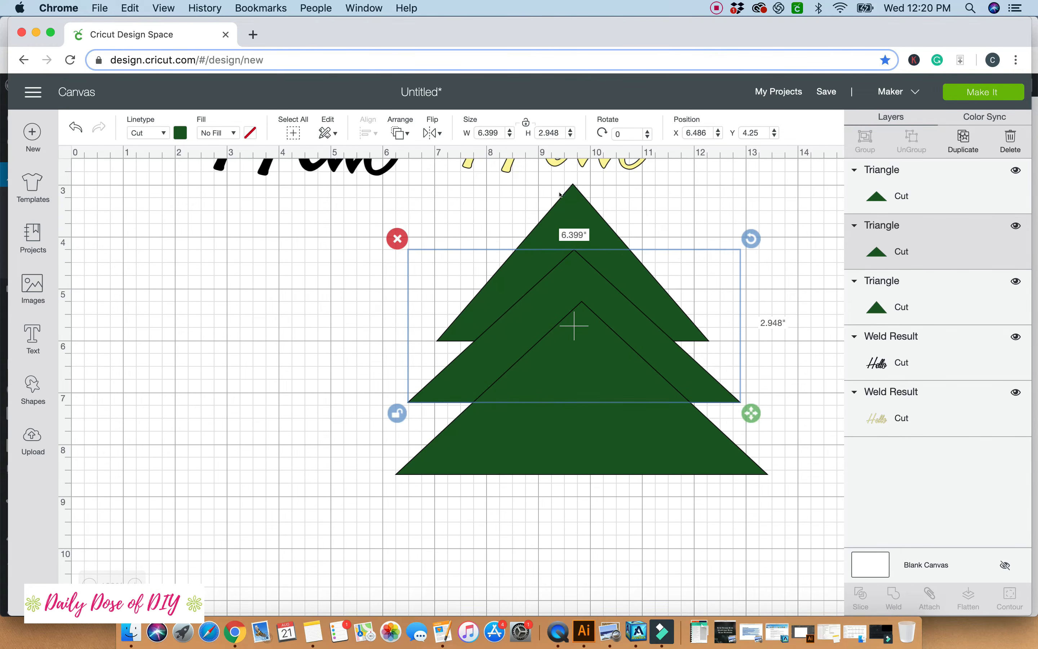
{"action": "left_click", "coordinate": [567, 203]}
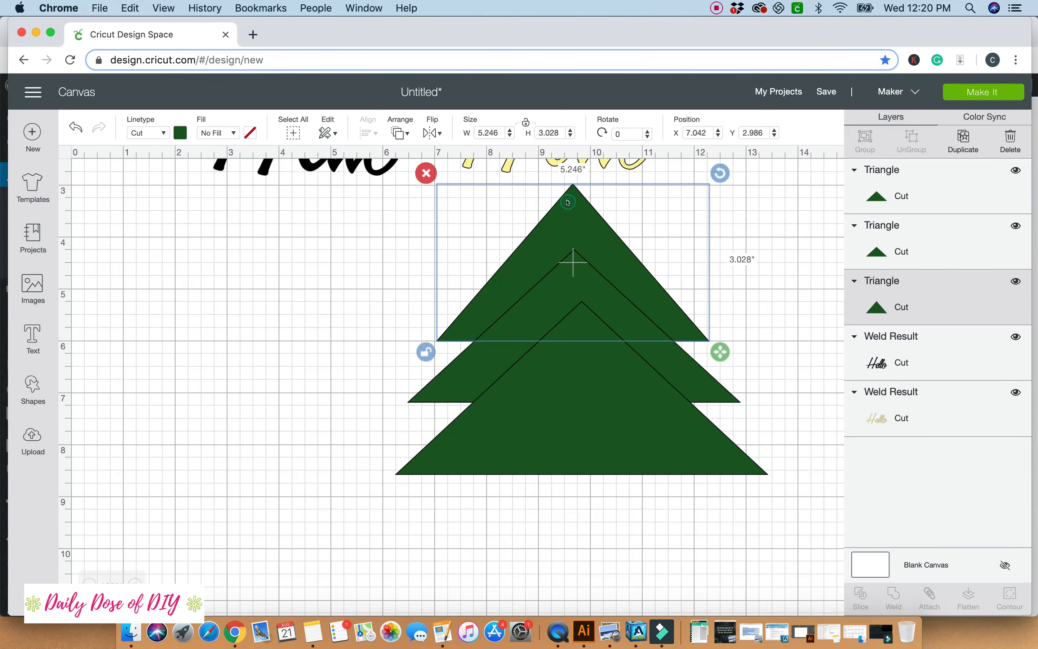
{"action": "left_click", "coordinate": [274, 302]}
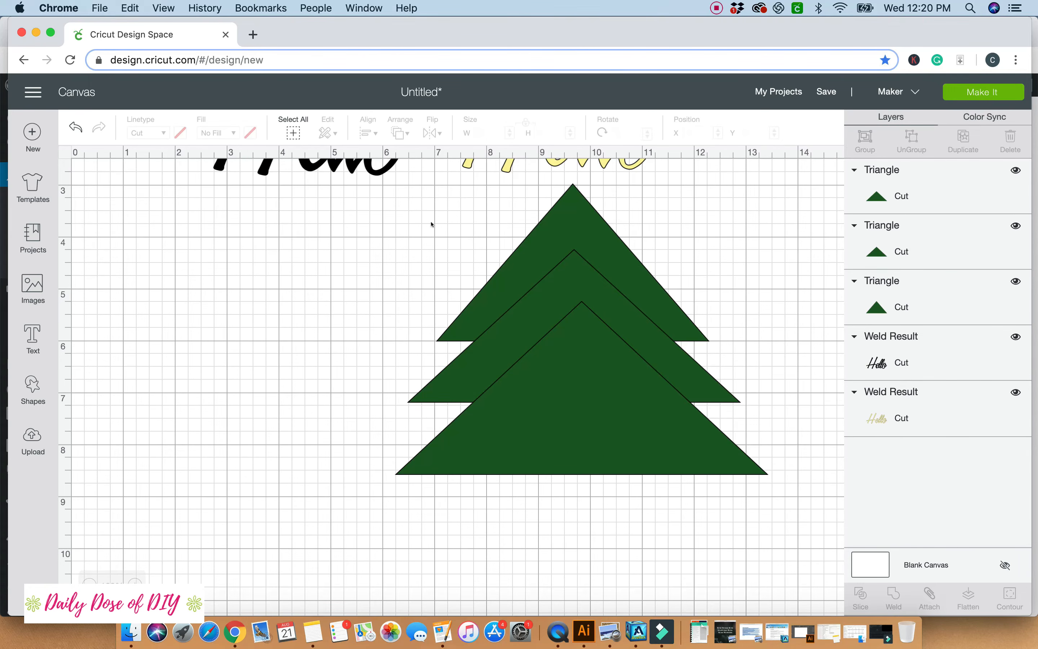
Weld the three green triangles into one tree shape and shift it slightly down to about Y 3.25
{"action": "left_click_drag", "start_coordinate": [420, 198], "coordinate": [749, 506]}
{"action": "left_click", "coordinate": [894, 597]}
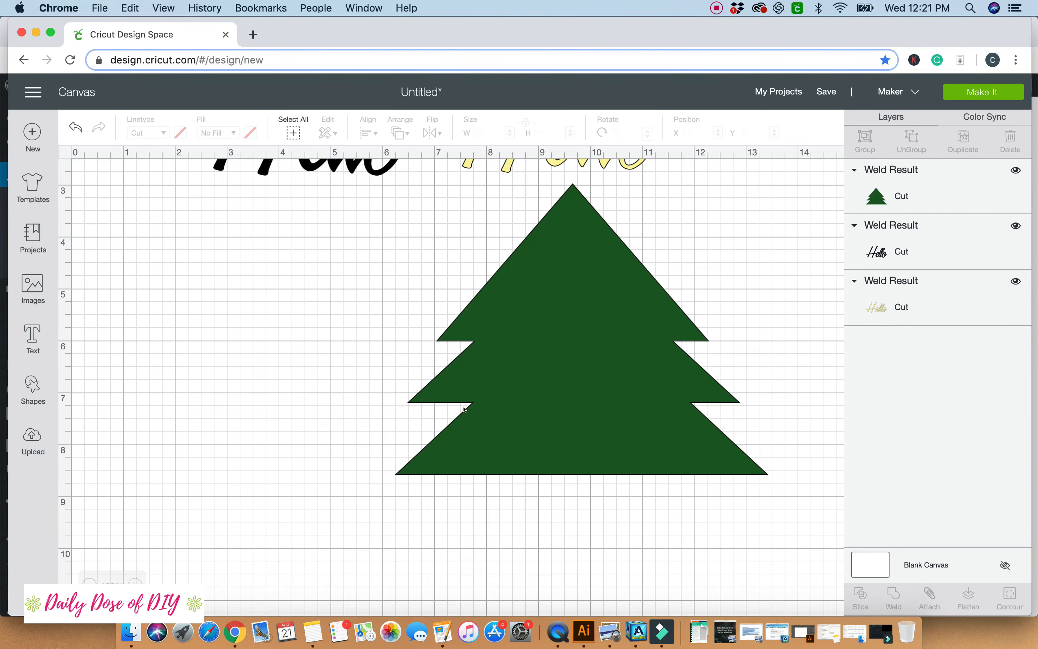
{"action": "mouse_move", "coordinate": [560, 365]}
{"action": "left_mouse_down"}
{"action": "mouse_move", "coordinate": [560, 389]}
{"action": "mouse_move", "coordinate": [560, 379]}
{"action": "left_mouse_up"}
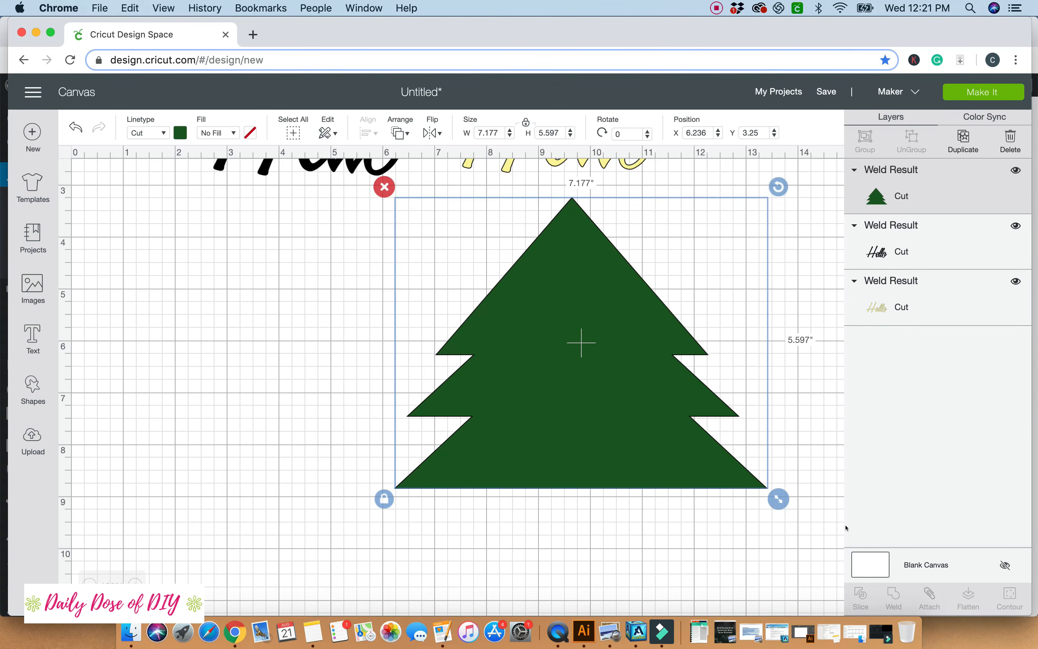
Undo the tree's move and the weld of the triangles
{"action": "left_click", "coordinate": [72, 127]}
{"action": "left_click", "coordinate": [69, 126]}
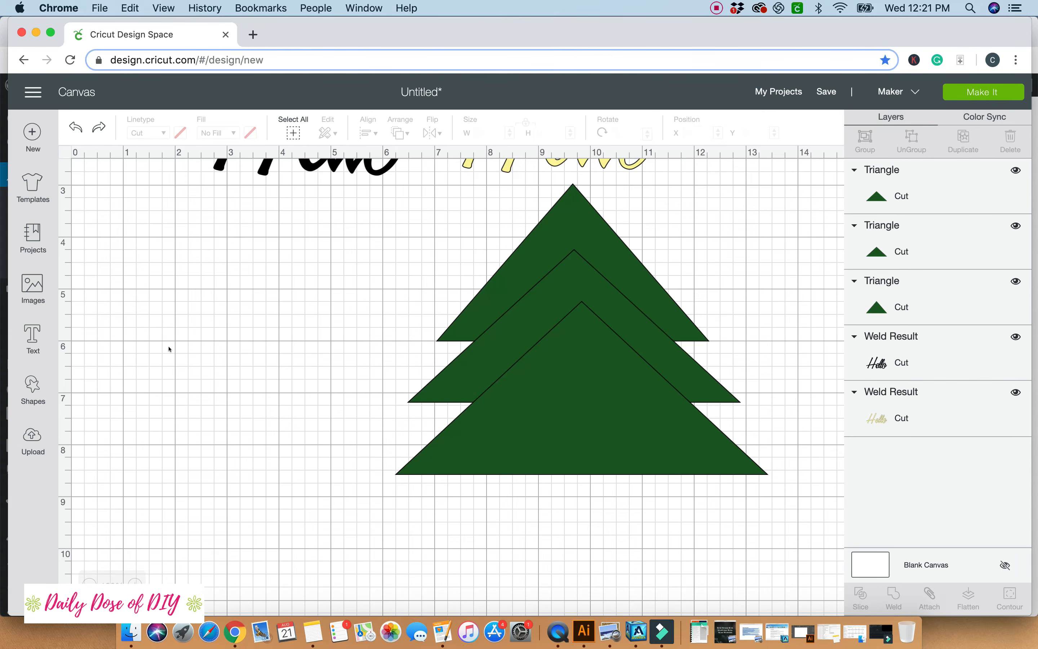
Widen the lowest triangle without fixed proportions to about 7.9 inches and center it under the others at about X 5.8, Y 5.3
{"action": "left_click_drag", "start_coordinate": [573, 383], "coordinate": [566, 390]}
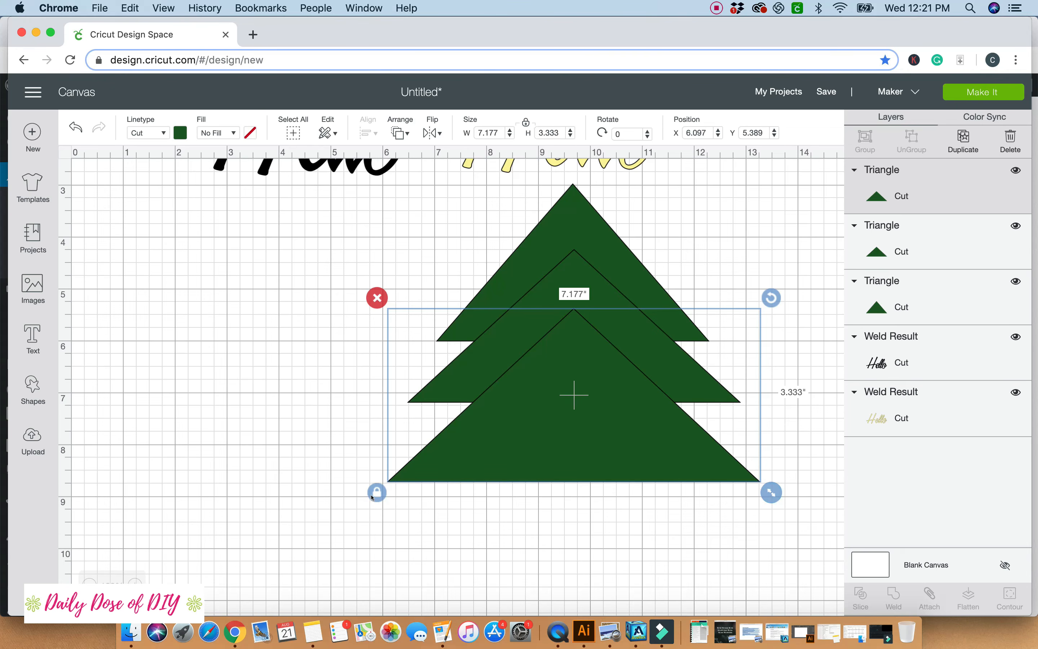
{"action": "left_click", "coordinate": [372, 497]}
{"action": "left_click_drag", "start_coordinate": [765, 490], "coordinate": [803, 490]}
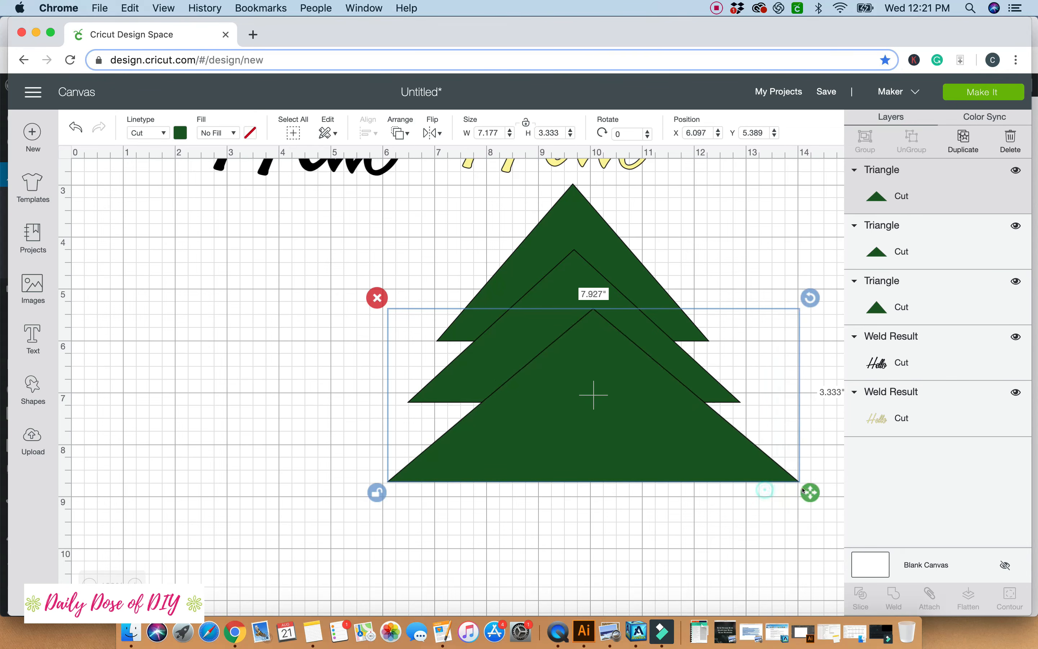
{"action": "left_click_drag", "start_coordinate": [667, 434], "coordinate": [649, 431]}
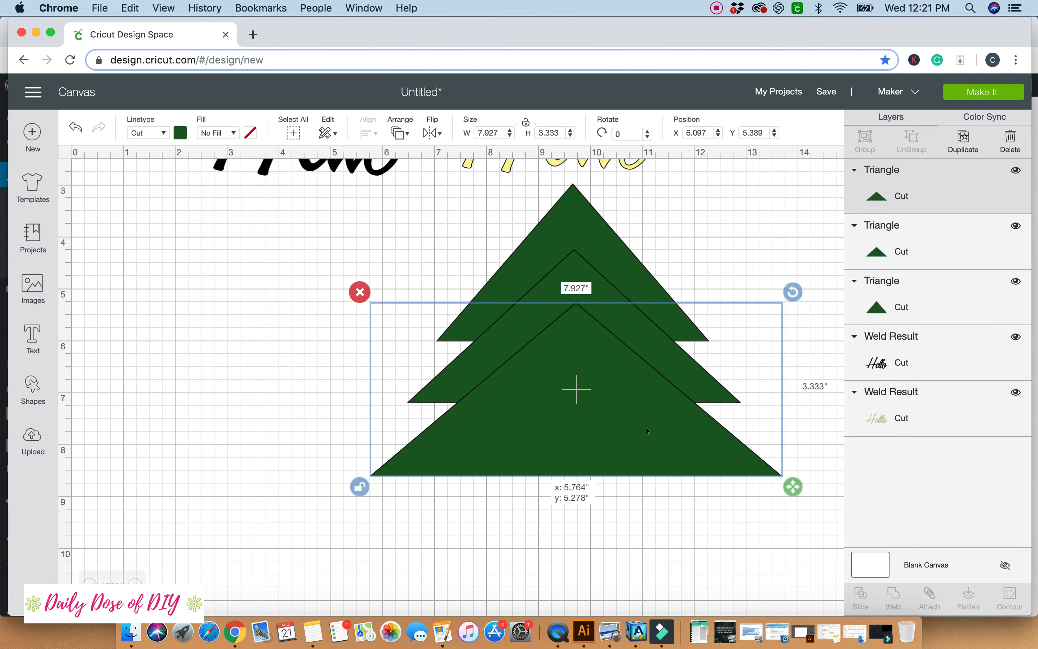
Weld the three green triangles into one tree and move it to about X 6.1, Y 4.1
{"action": "left_click", "coordinate": [629, 540]}
{"action": "left_click_drag", "start_coordinate": [406, 231], "coordinate": [660, 476]}
{"action": "left_click", "coordinate": [893, 596]}
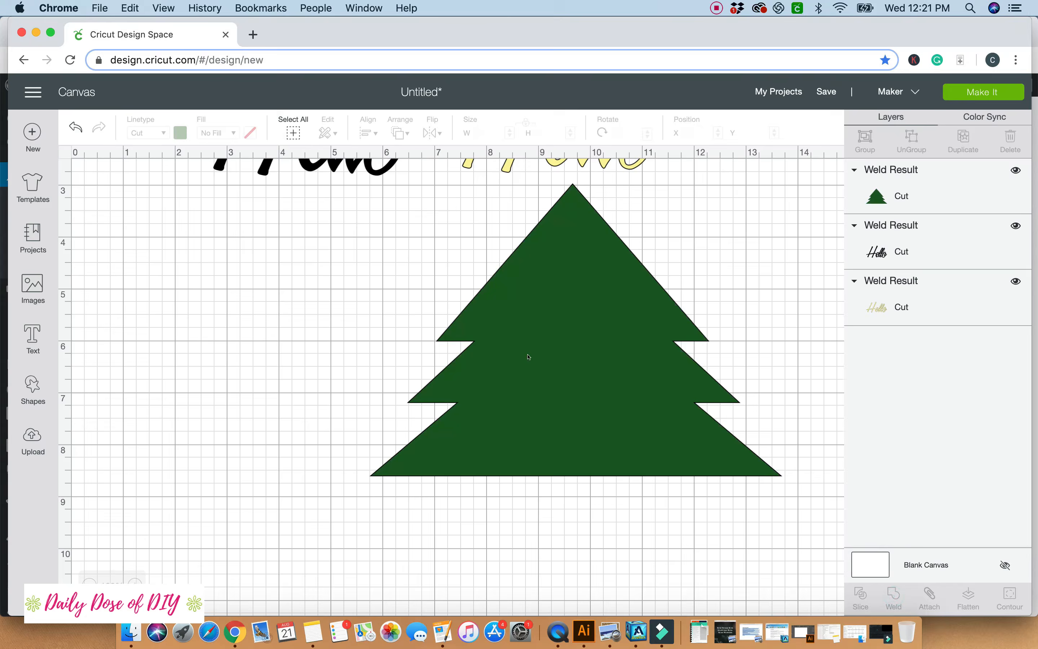
{"action": "left_click_drag", "start_coordinate": [560, 396], "coordinate": [573, 451]}
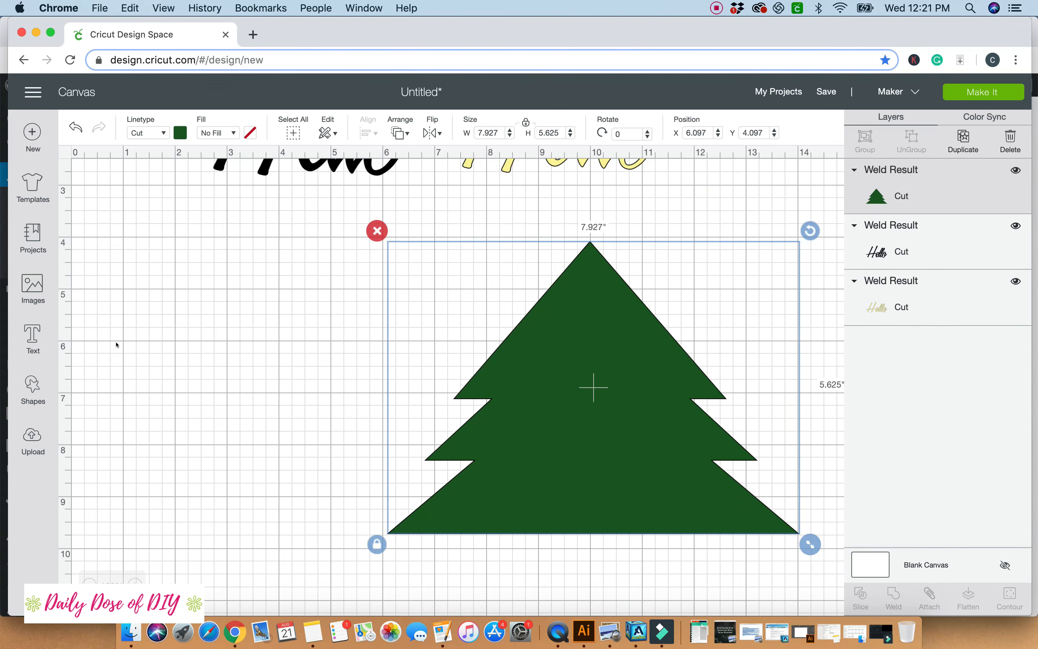
Add the text "Merry Christmas" on two lines in the A&S Speedway font
{"action": "left_click", "coordinate": [34, 339]}
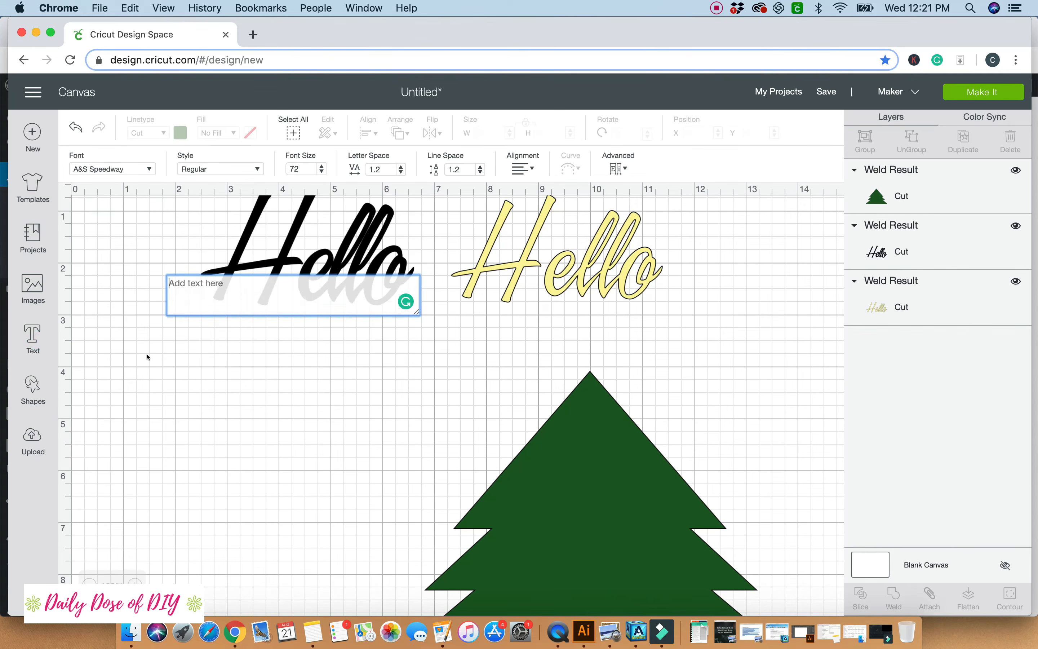
{"action": "type", "text": "Merry "}
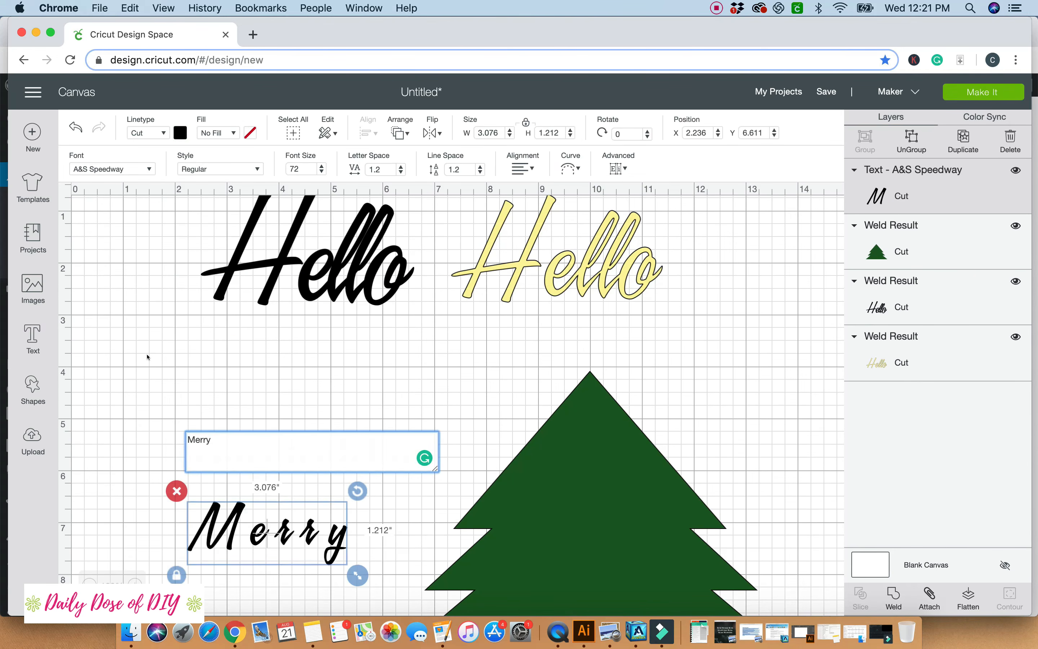
{"action": "type", "text": "Christmas"}
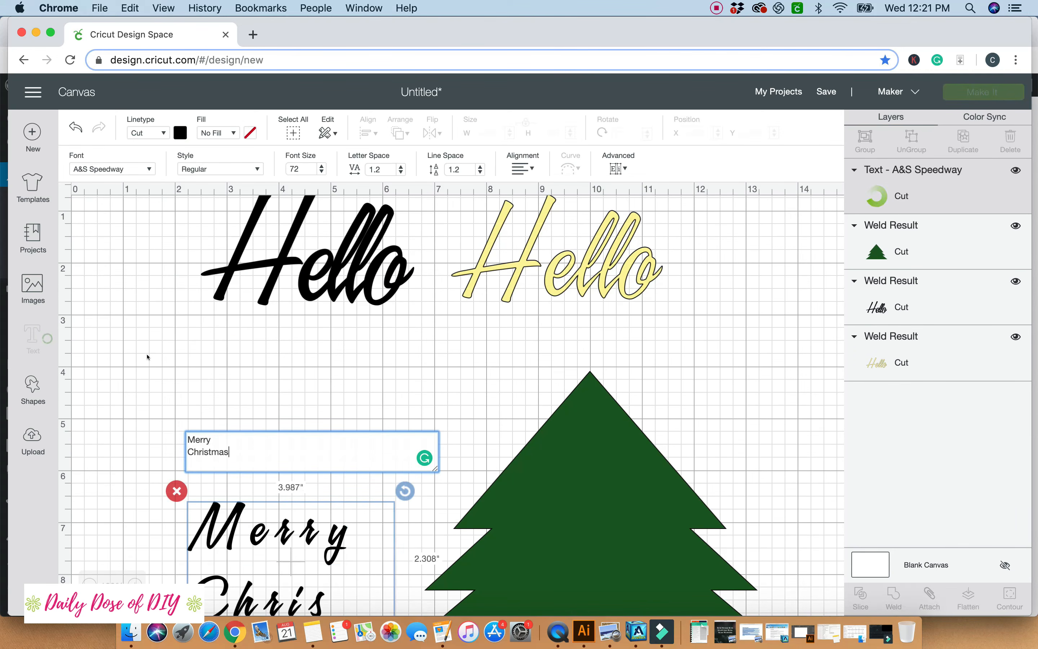
{"action": "scroll", "coordinate": [147, 356], "scroll_direction": "down", "scroll_amount": 5}
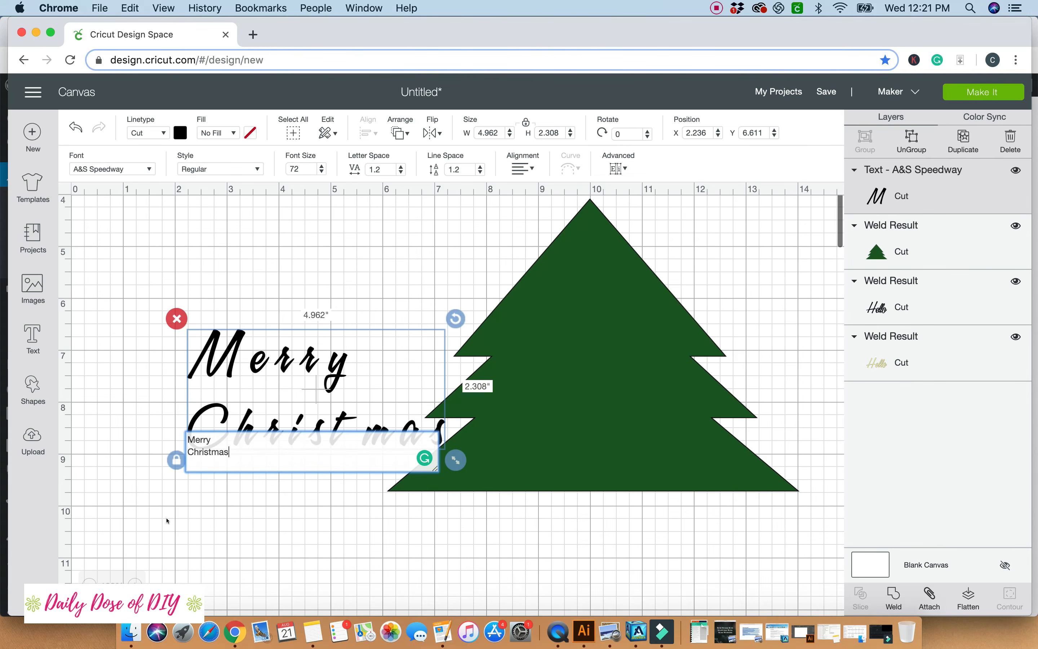
{"action": "left_click", "coordinate": [169, 520]}
Place the "Merry Christmas" text beside the tree at about X 0.6, Y 4.7 and enlarge it proportionally to about 6.6 by 3.1 inches
{"action": "left_click_drag", "start_coordinate": [255, 369], "coordinate": [172, 268]}
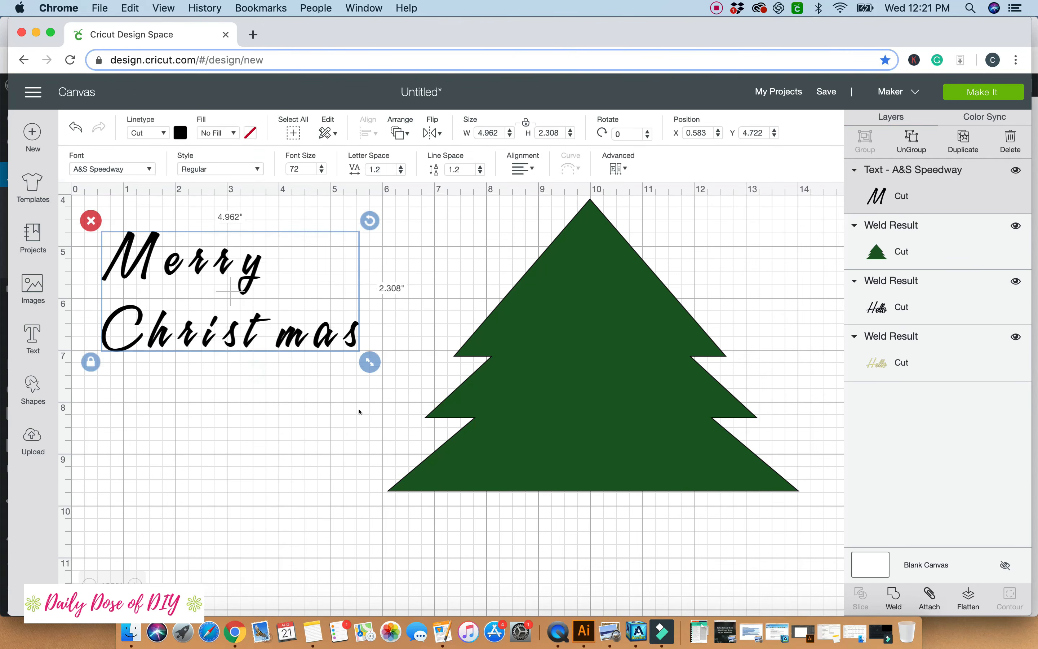
{"action": "left_click_drag", "start_coordinate": [366, 359], "coordinate": [453, 402]}
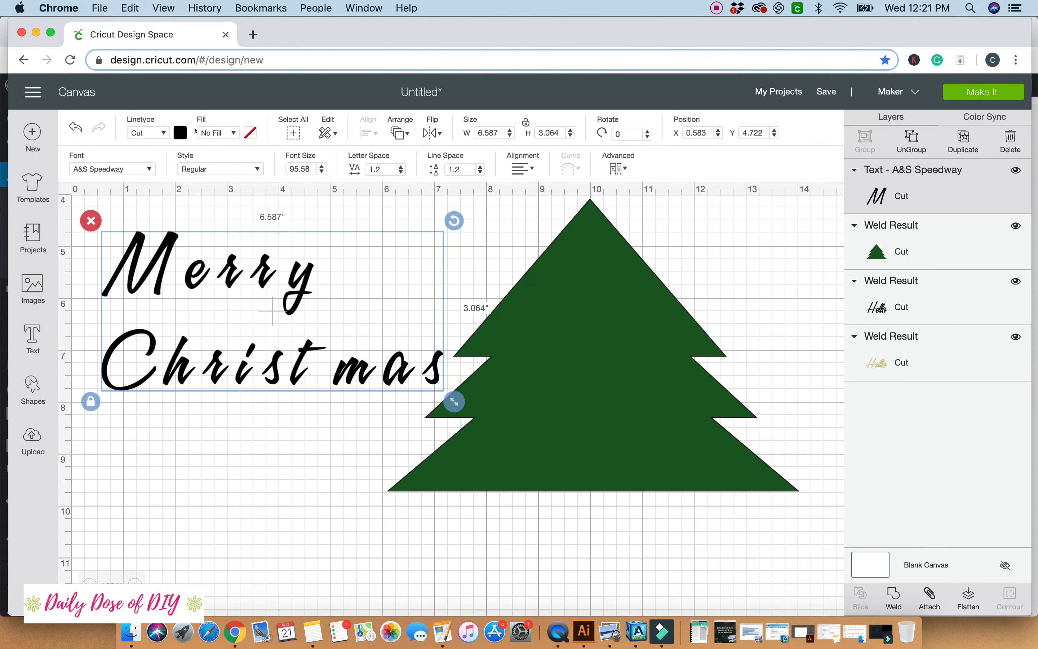